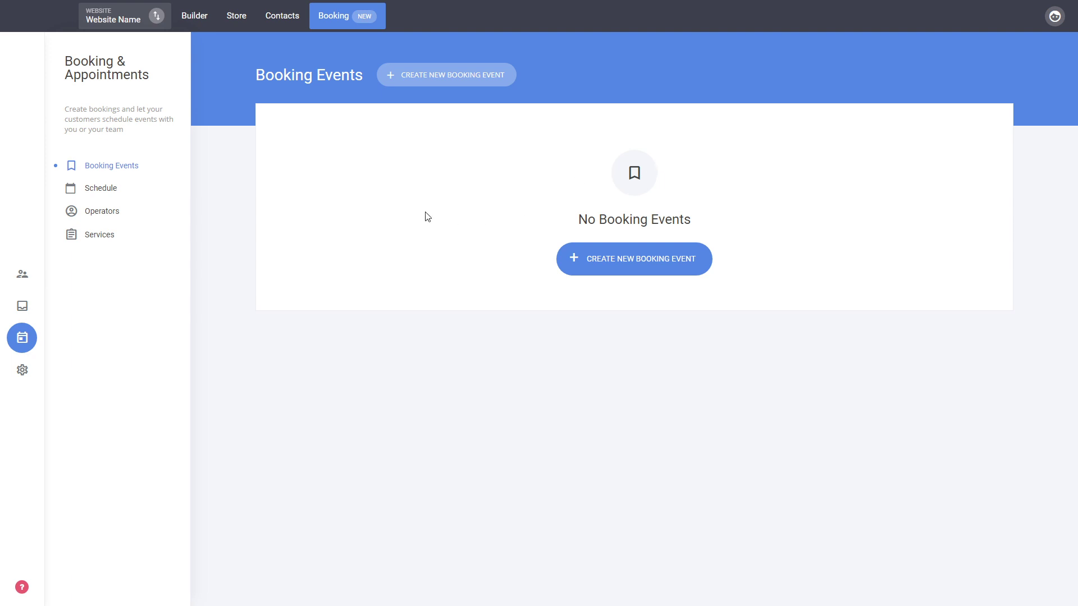
Step: Browse the Schedule, Operators and Services pages, then create a new booking event from Booking Events
click(102, 189)
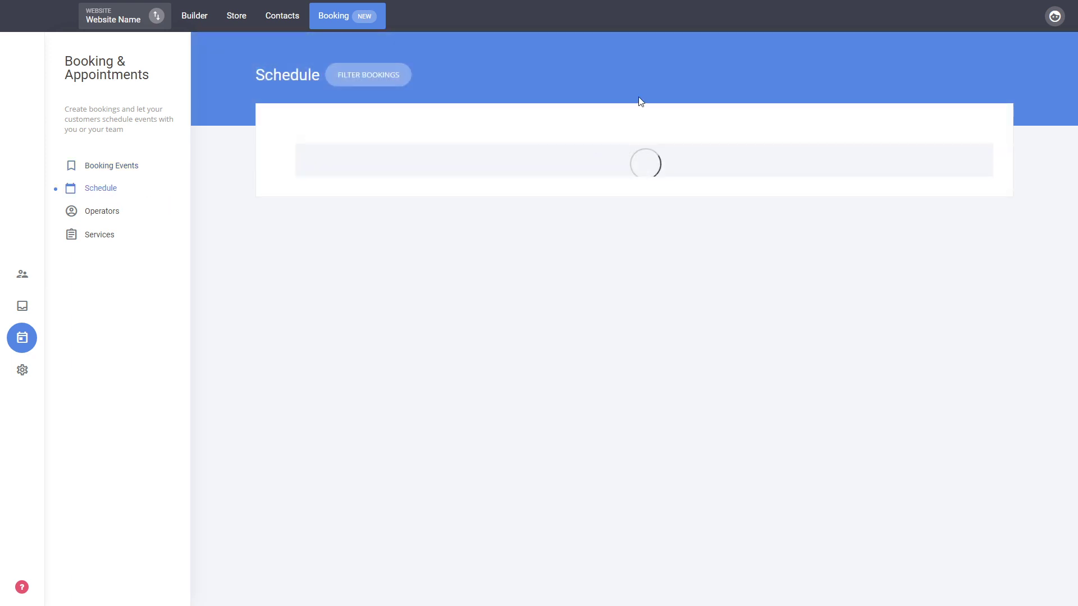
click(96, 213)
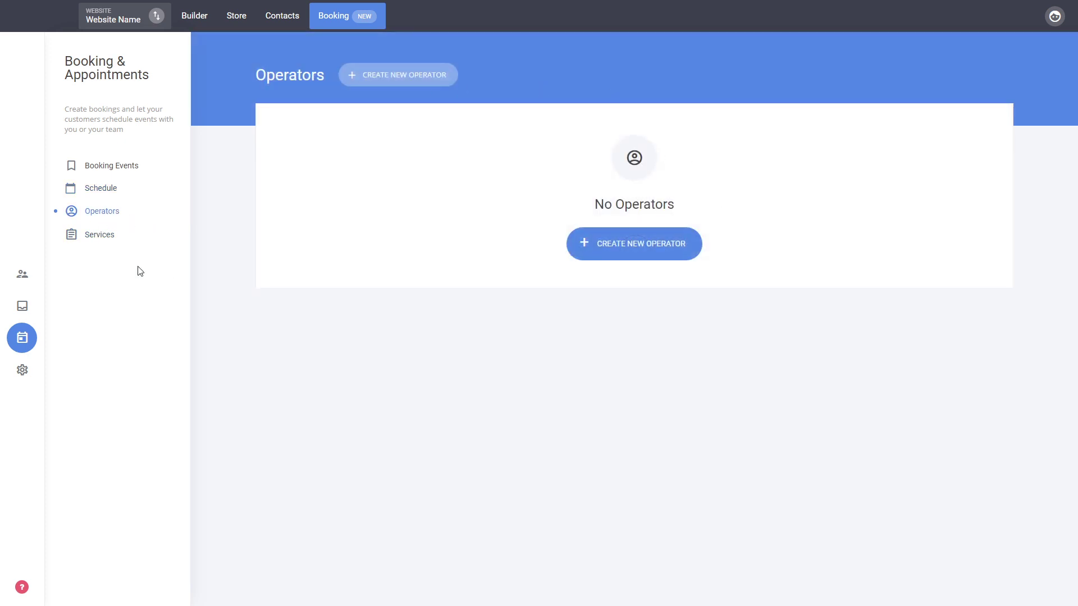
click(94, 235)
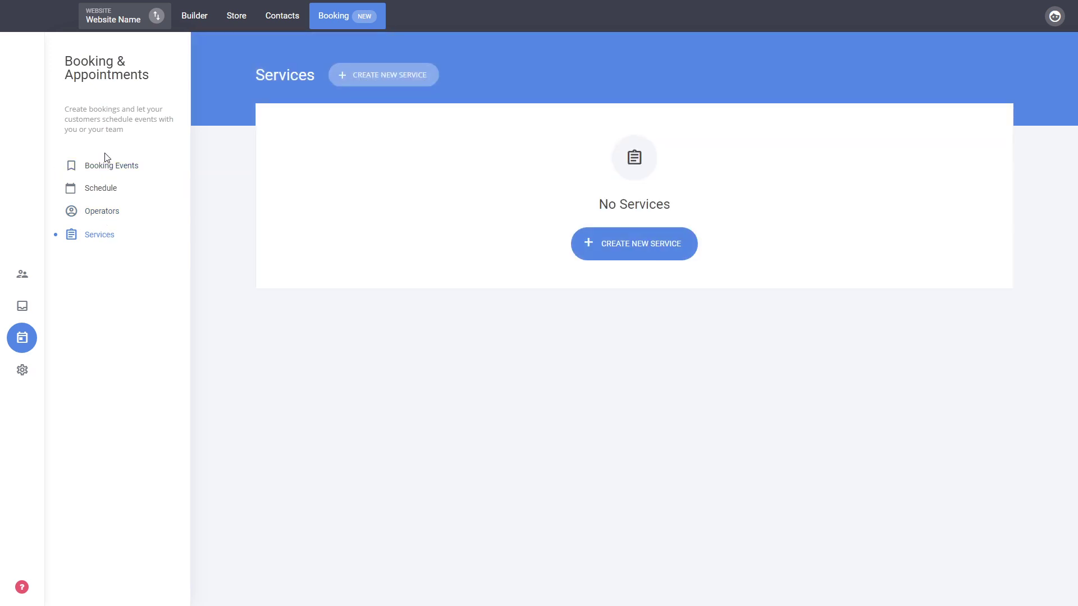
click(110, 168)
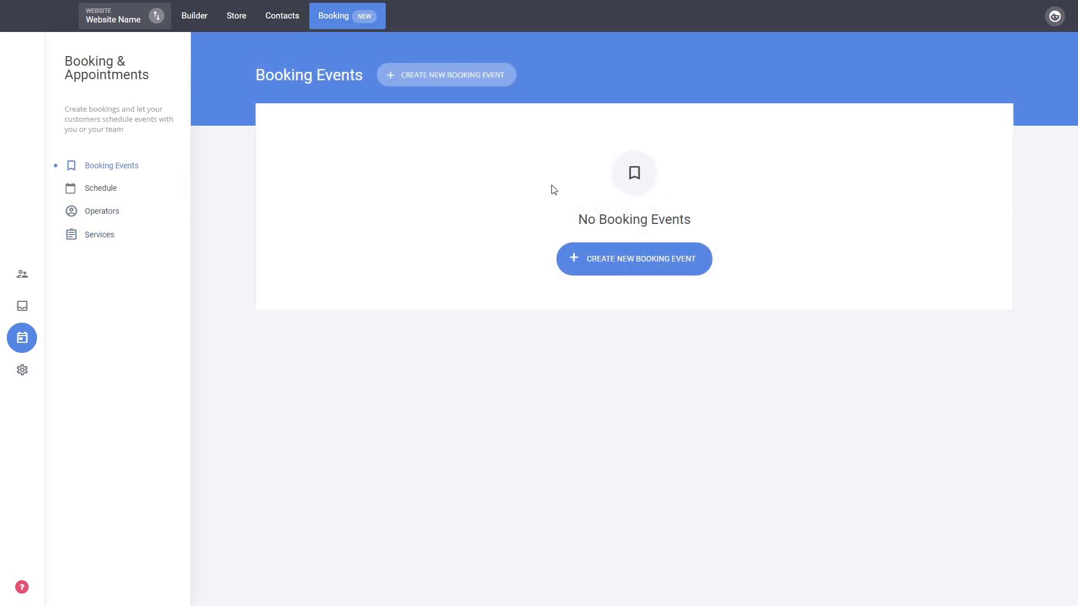
click(650, 271)
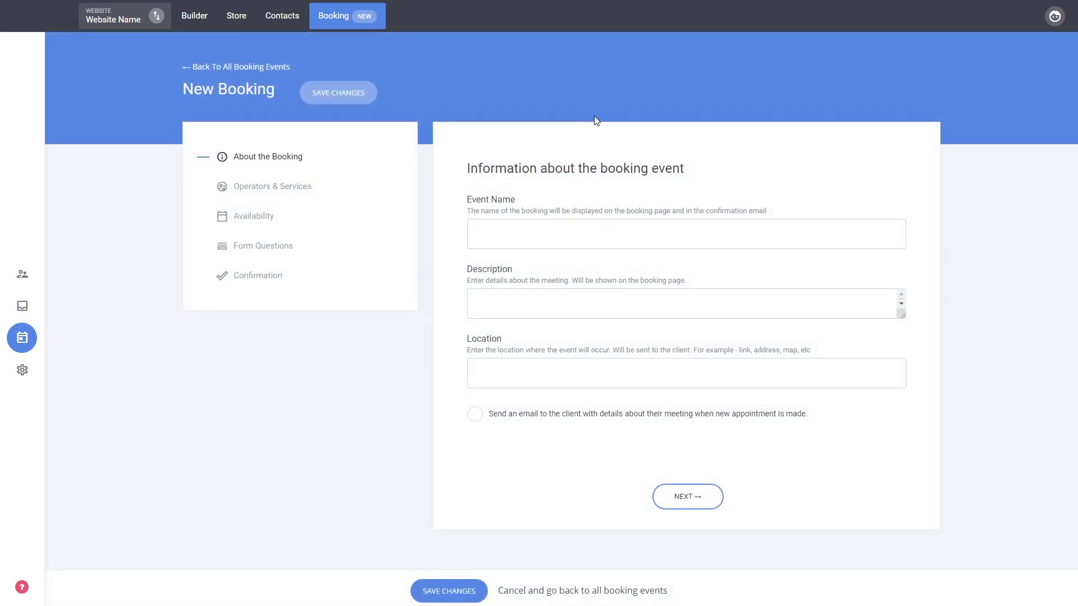
Step: Name the booking event 'Event' and move through the description and location fields
click(500, 245)
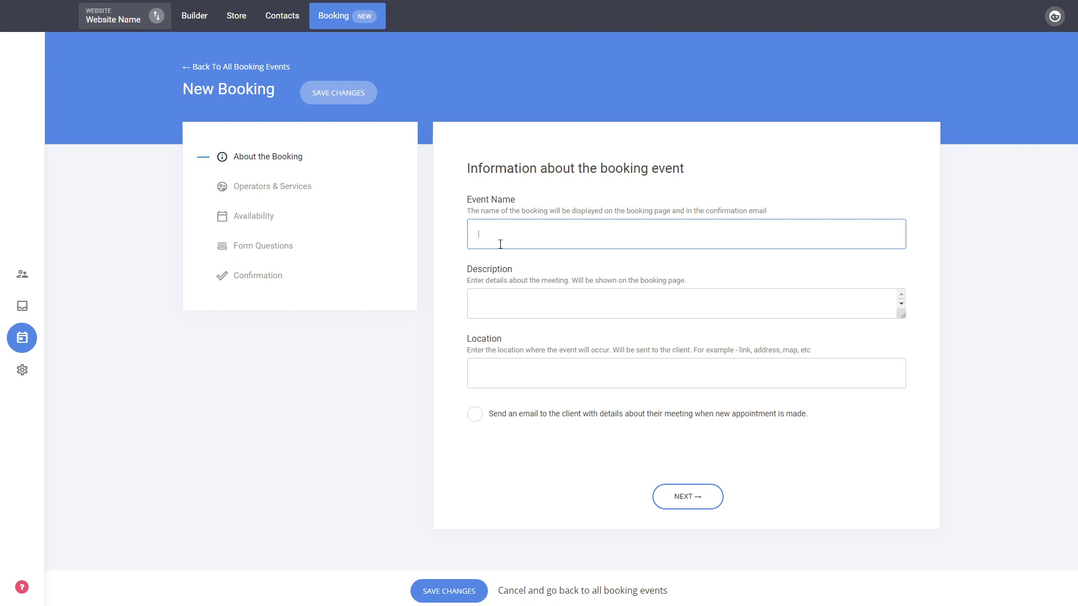
text(Event)
click(543, 305)
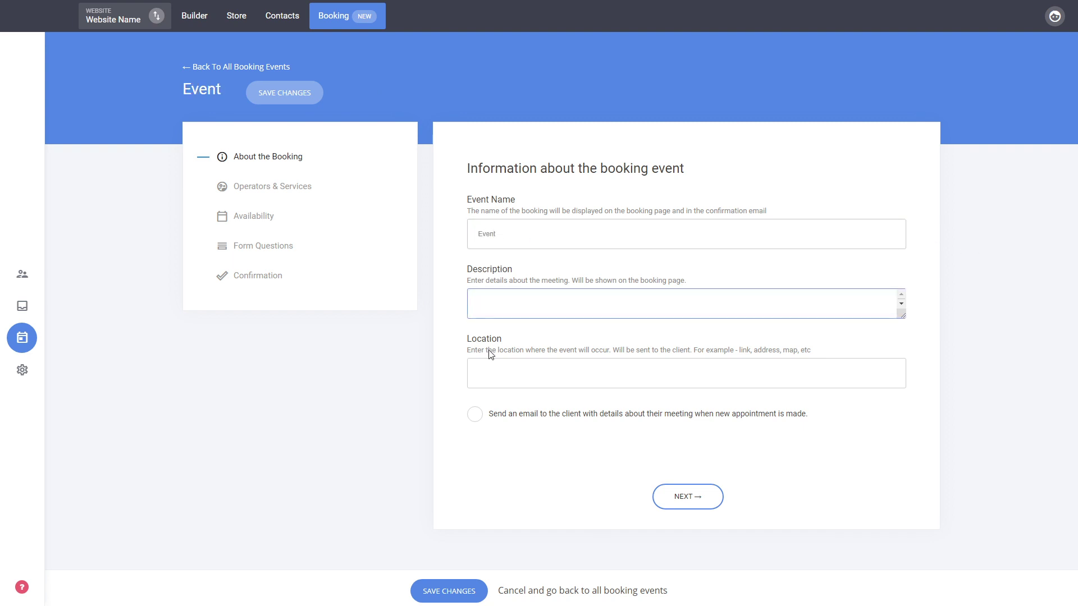
click(527, 374)
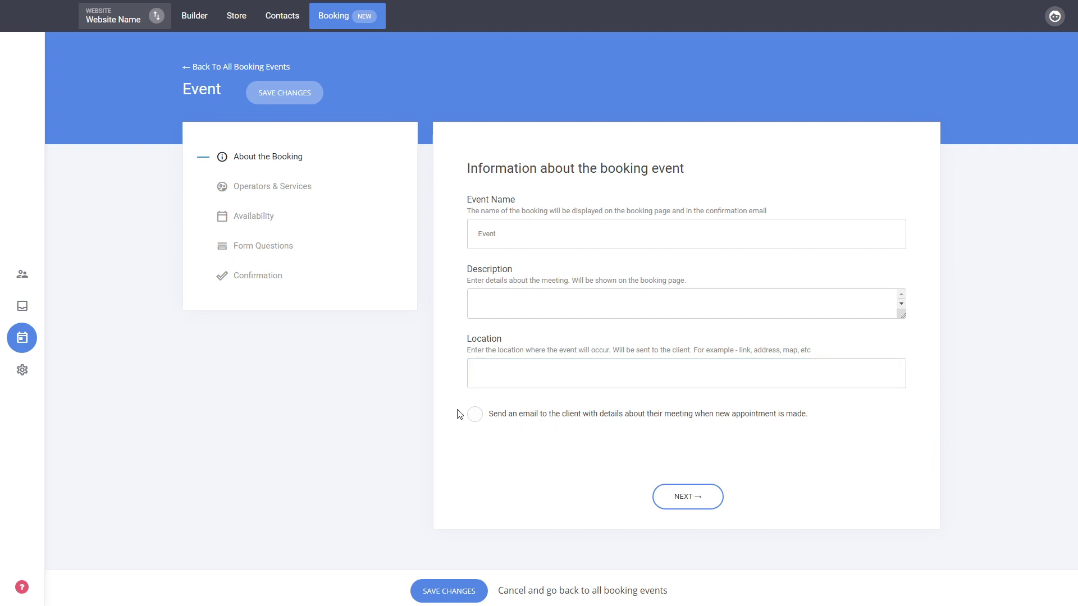
Step: Enable emailing clients their meeting details, continue to Operators & Services and open the operator list
click(506, 418)
click(691, 507)
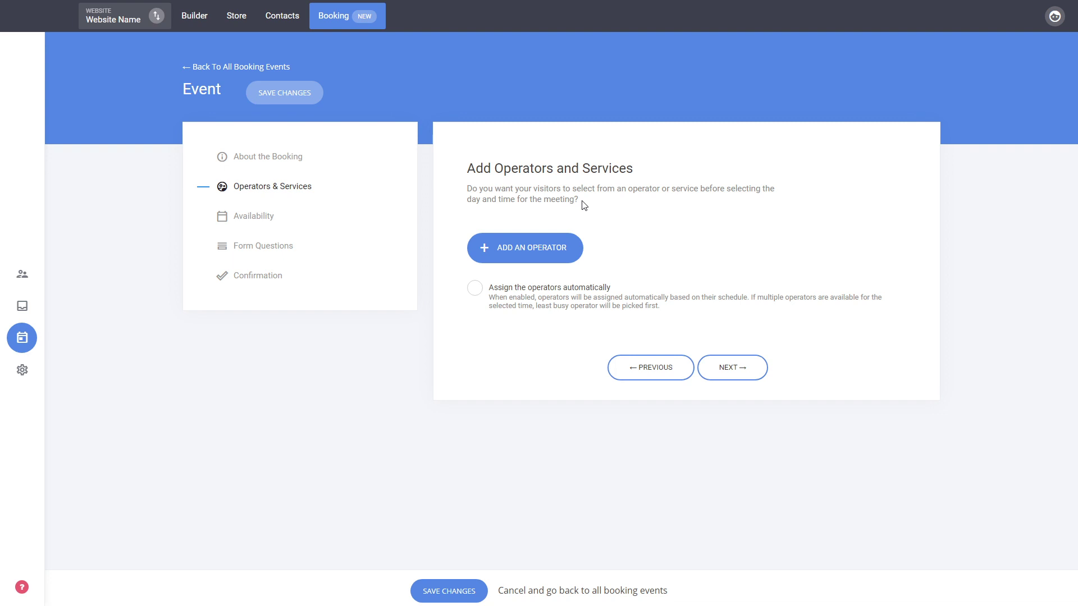
click(550, 247)
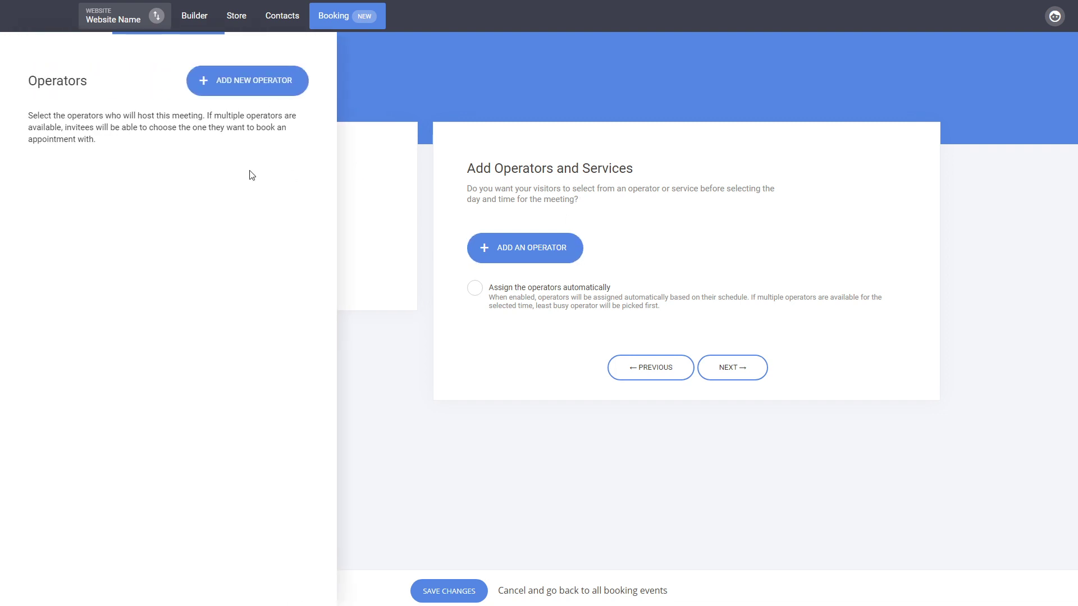
Step: Create a new operator, entering the operator's name and e-mail address
click(243, 88)
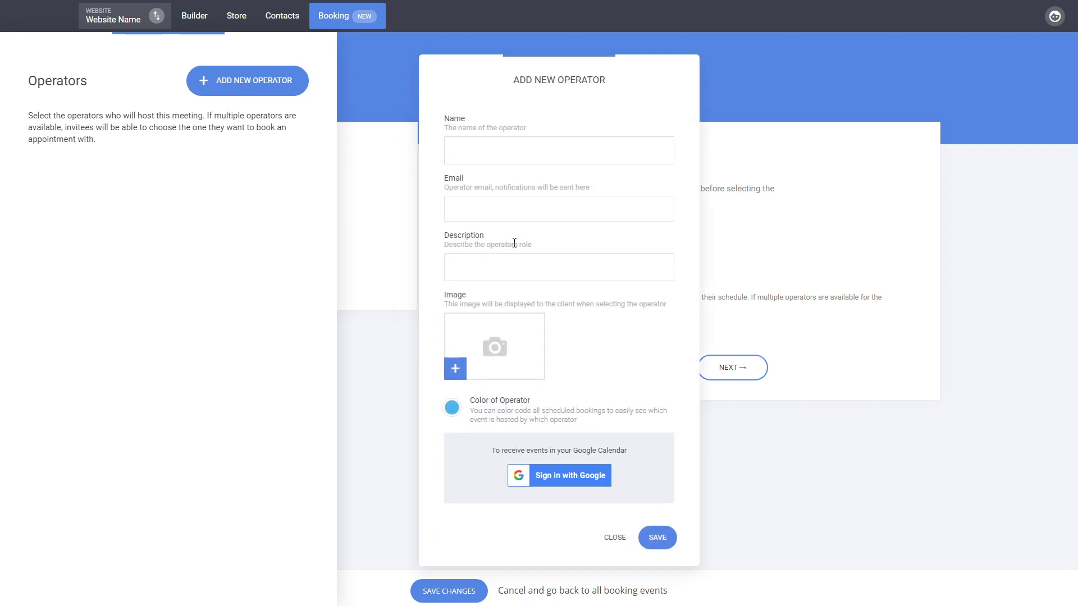
click(459, 160)
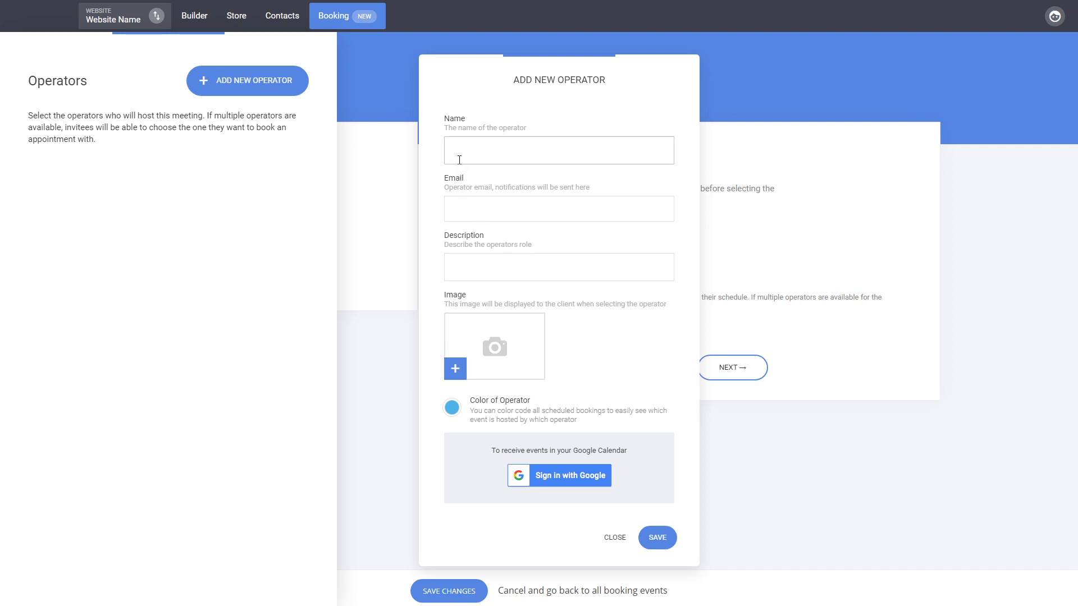
text(Namedsa)
key(Tab)
text(email@domain.com)
key(ctrl+a)
click(499, 268)
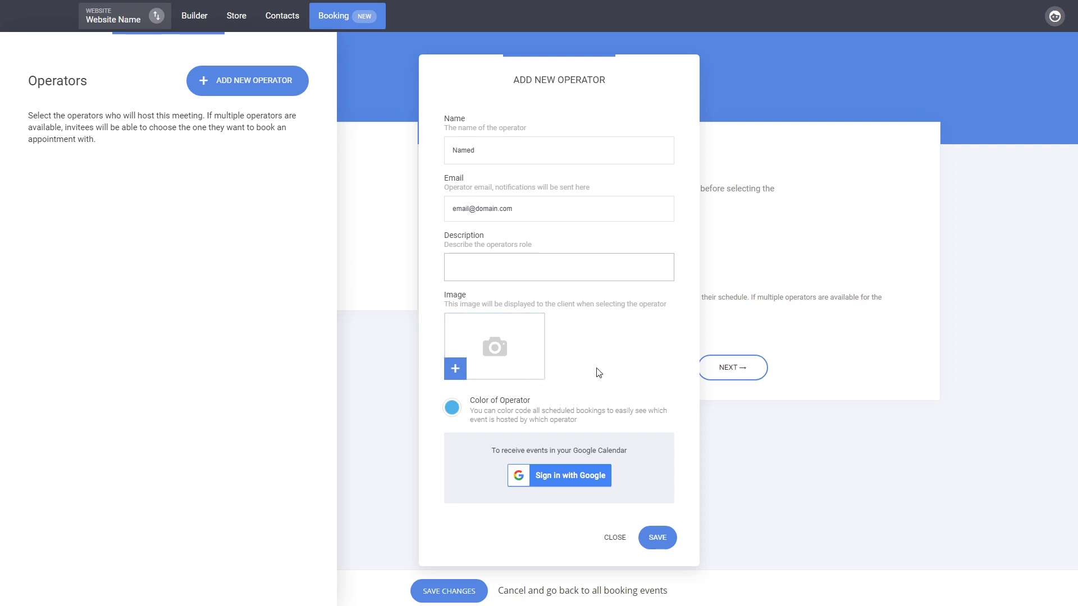
Step: Give the operator a teal colour and assign it to the booking event
click(452, 409)
click(556, 508)
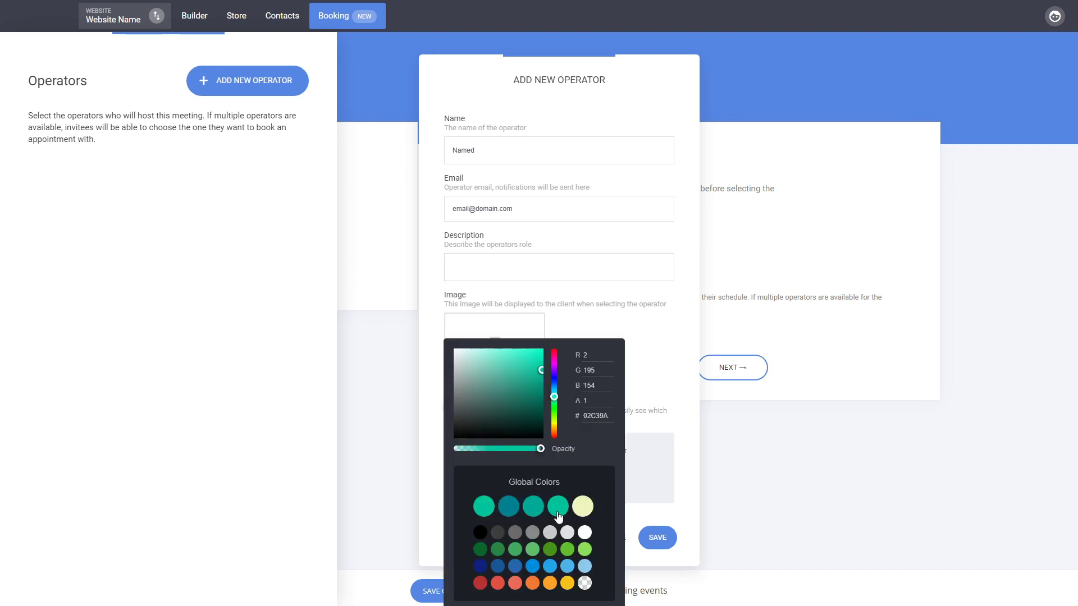
click(679, 335)
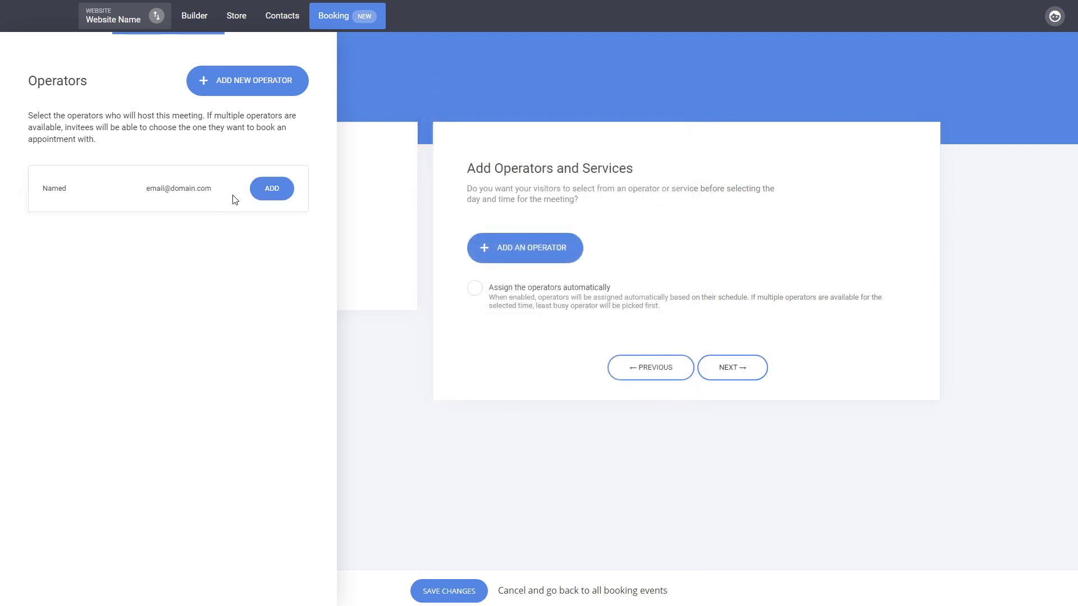
click(272, 189)
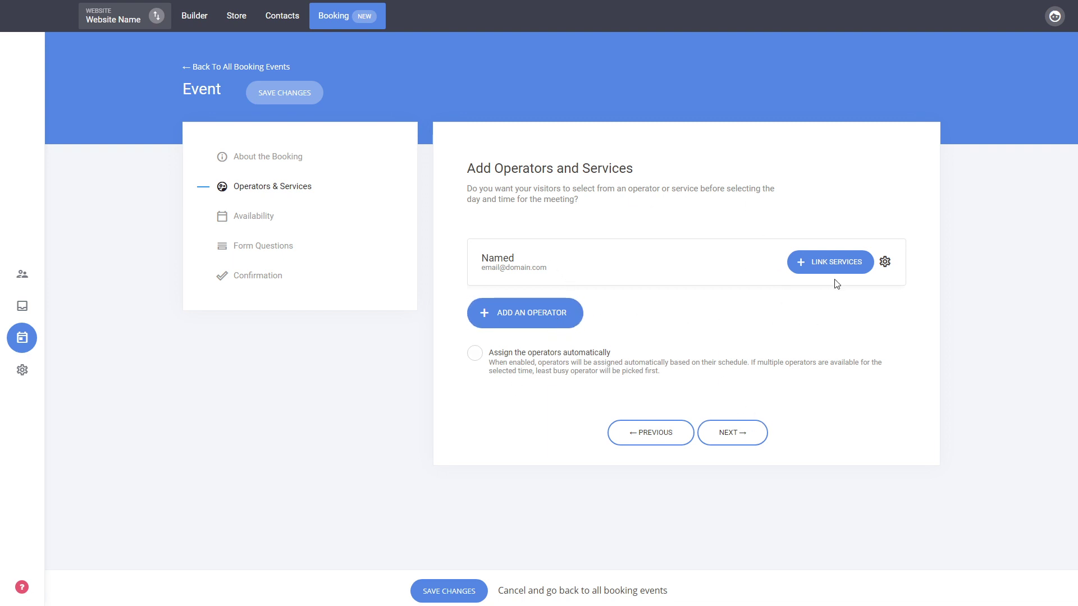
click(755, 444)
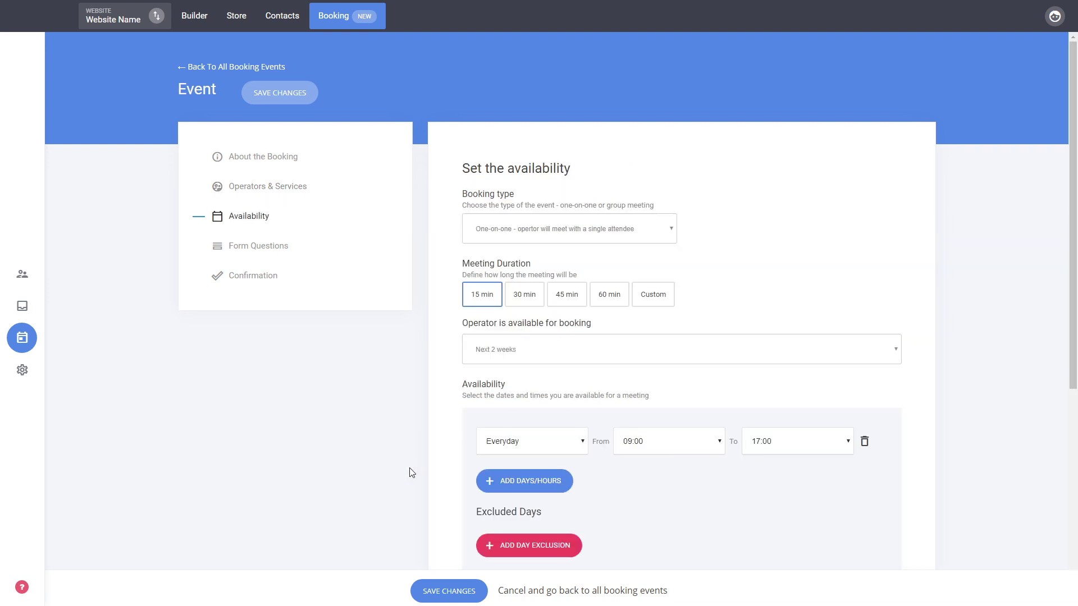
click(273, 189)
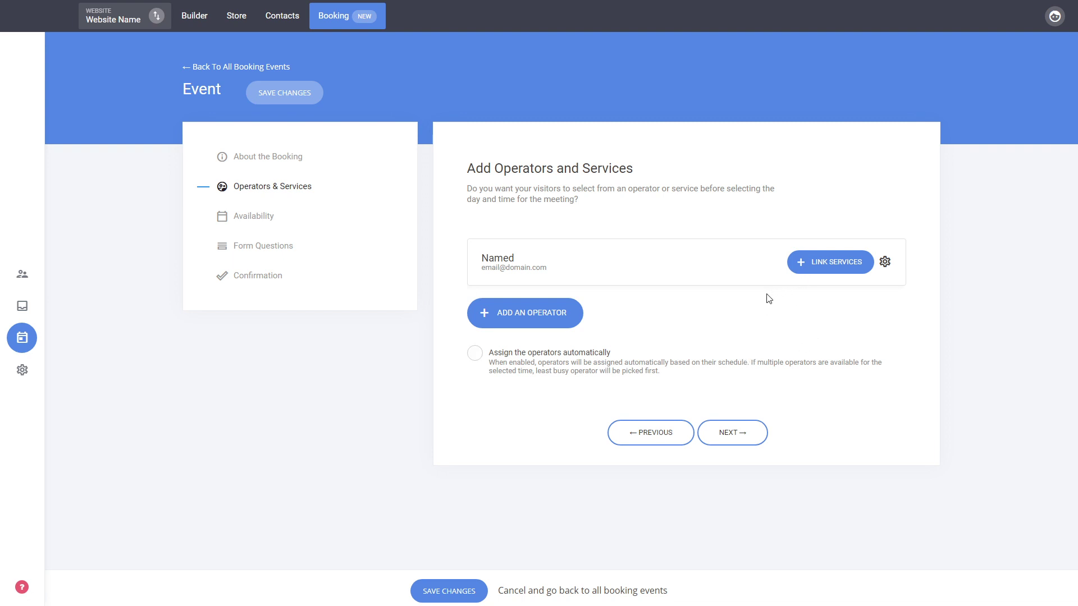
click(817, 263)
click(271, 88)
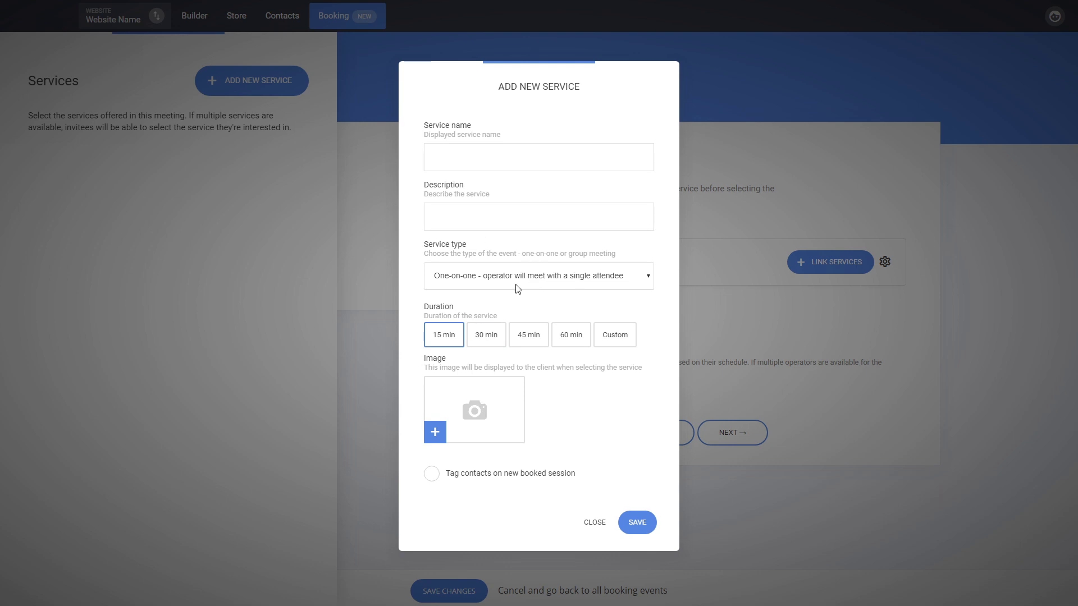
click(510, 307)
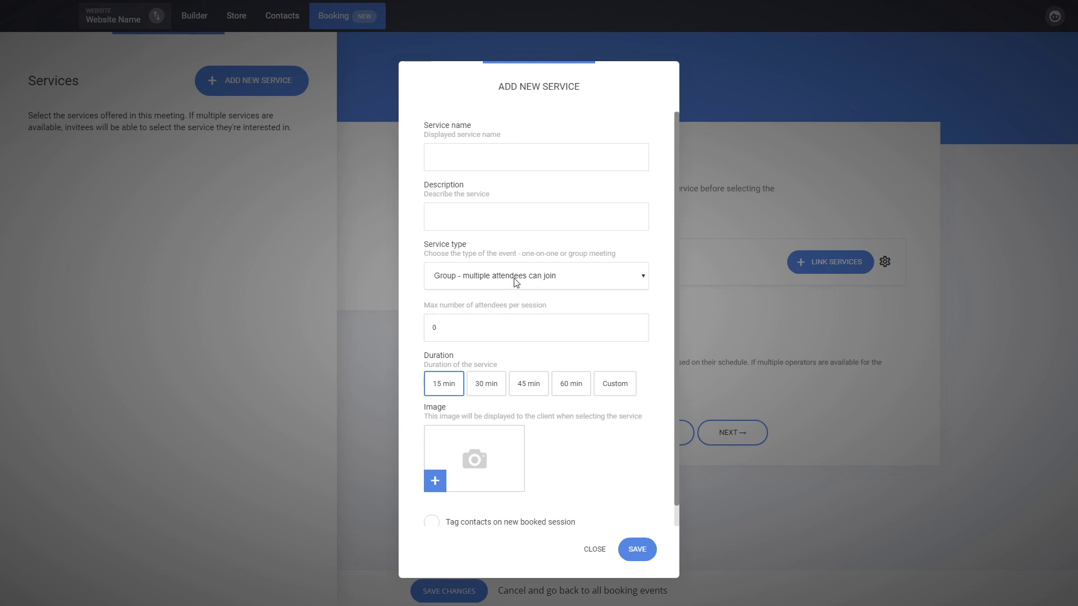
click(512, 299)
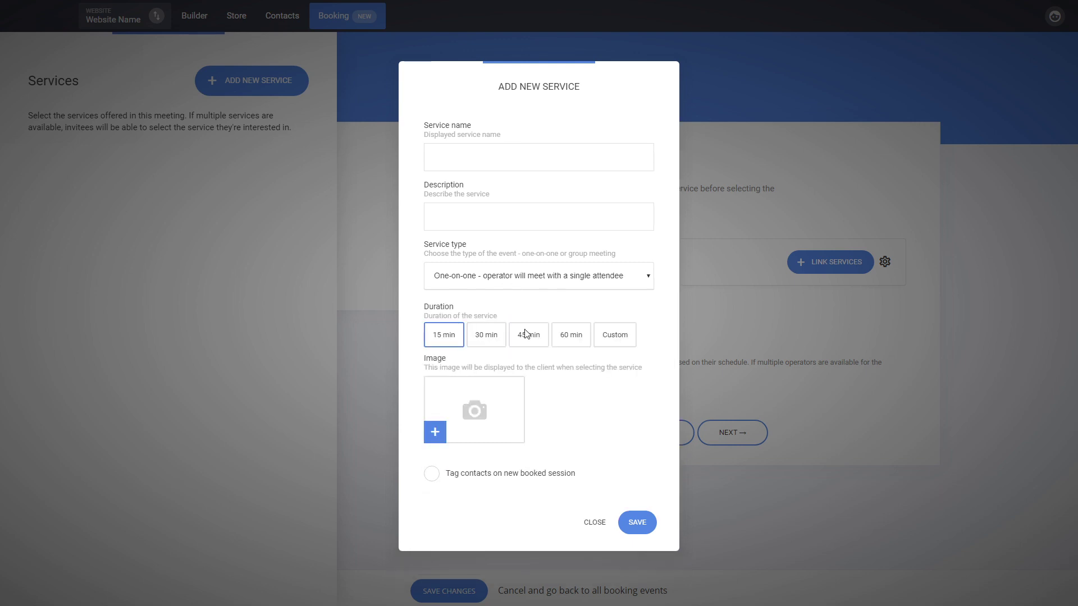
click(595, 523)
click(753, 332)
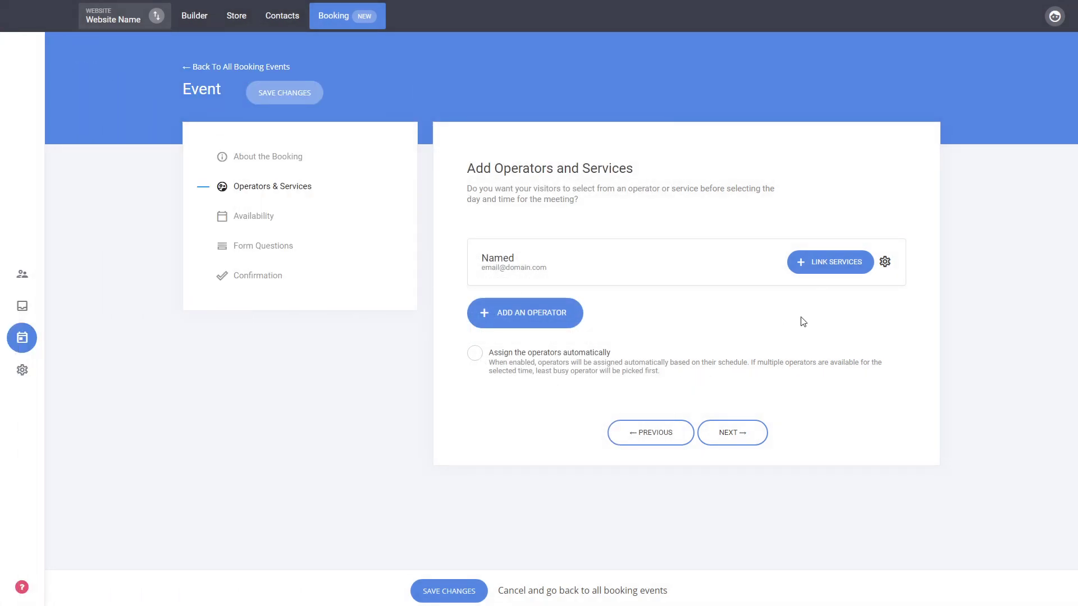
Step: On the Availability step, try group booking, then keep the booking type as one-on-one
click(749, 442)
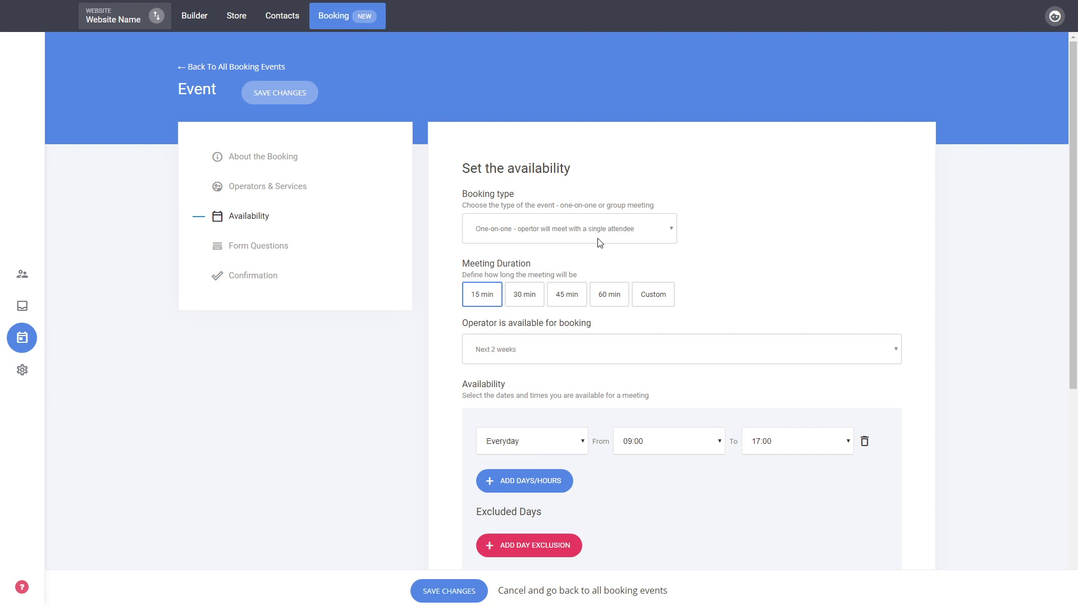
click(581, 261)
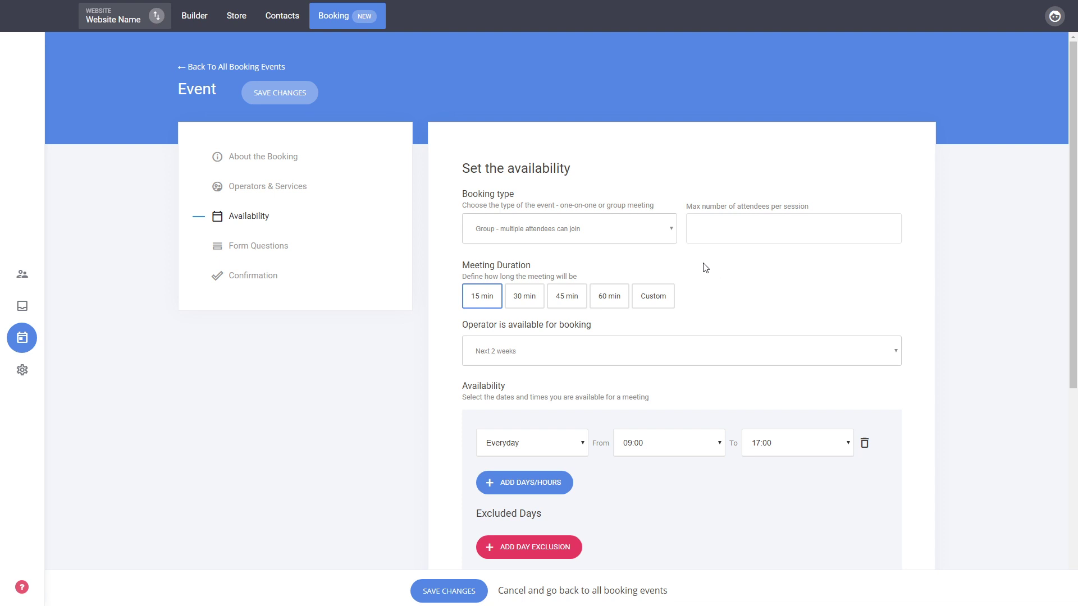
click(721, 225)
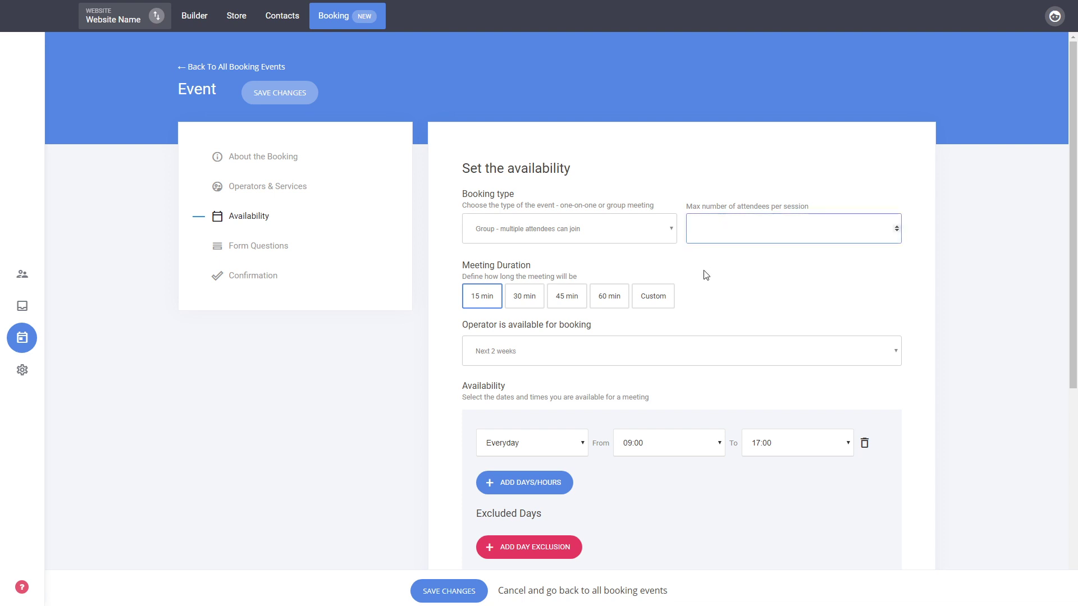
click(628, 231)
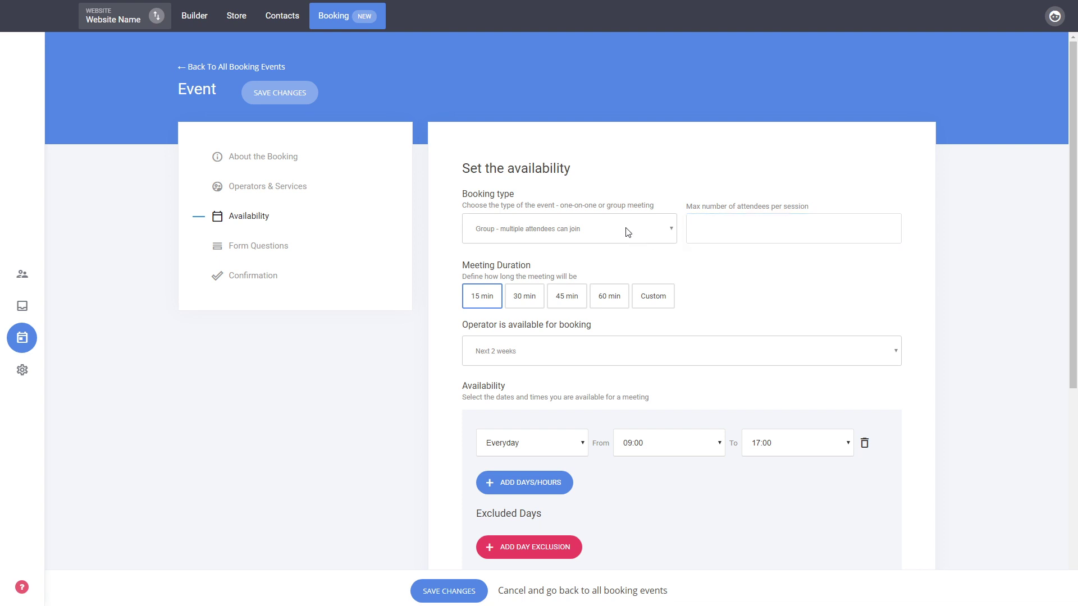
click(533, 248)
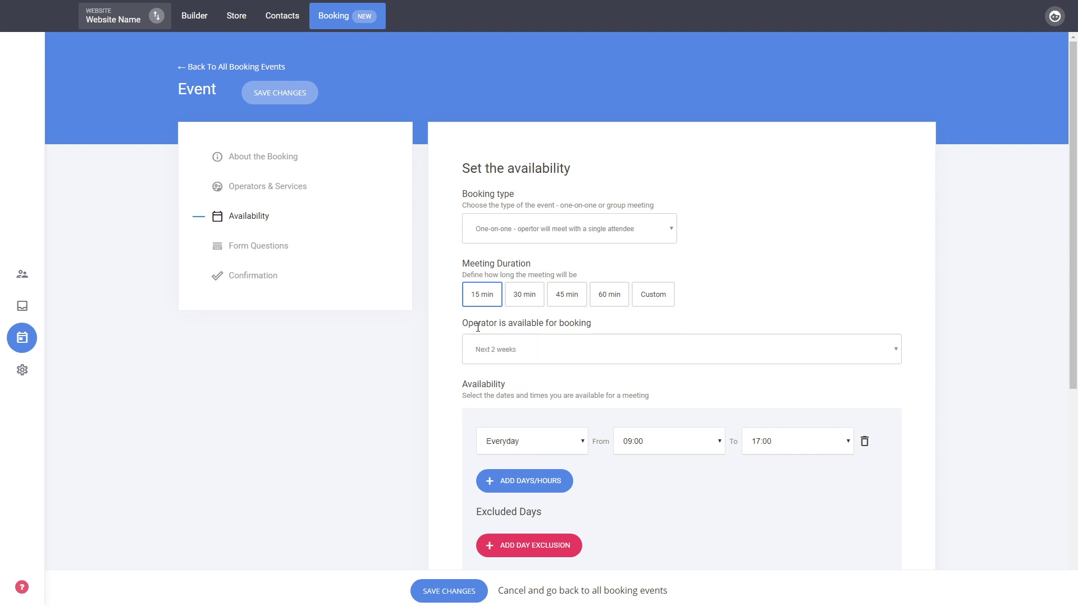
Step: Keep 15-minute meetings, everyday 09:00–17:00, and continue to Form Questions
scroll(396, 437, down, 3)
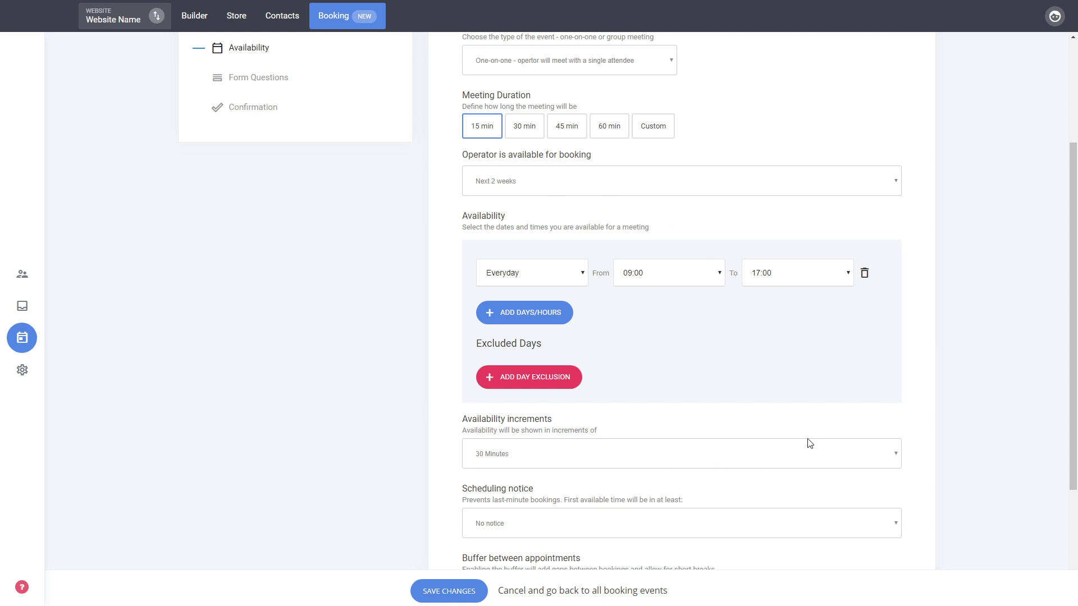
scroll(808, 441, down, 3)
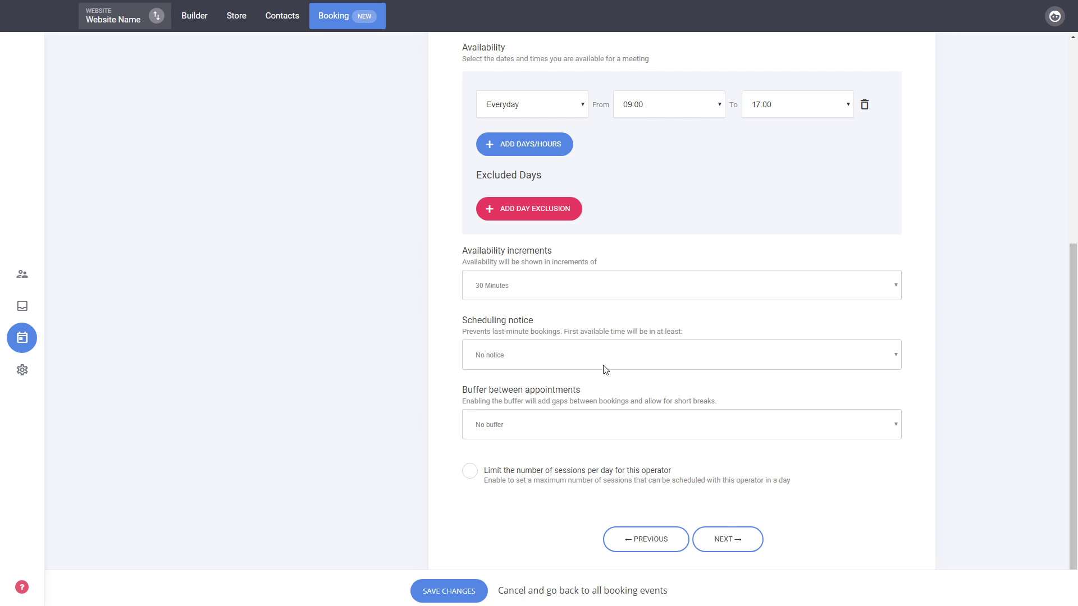
scroll(605, 369, up, 6)
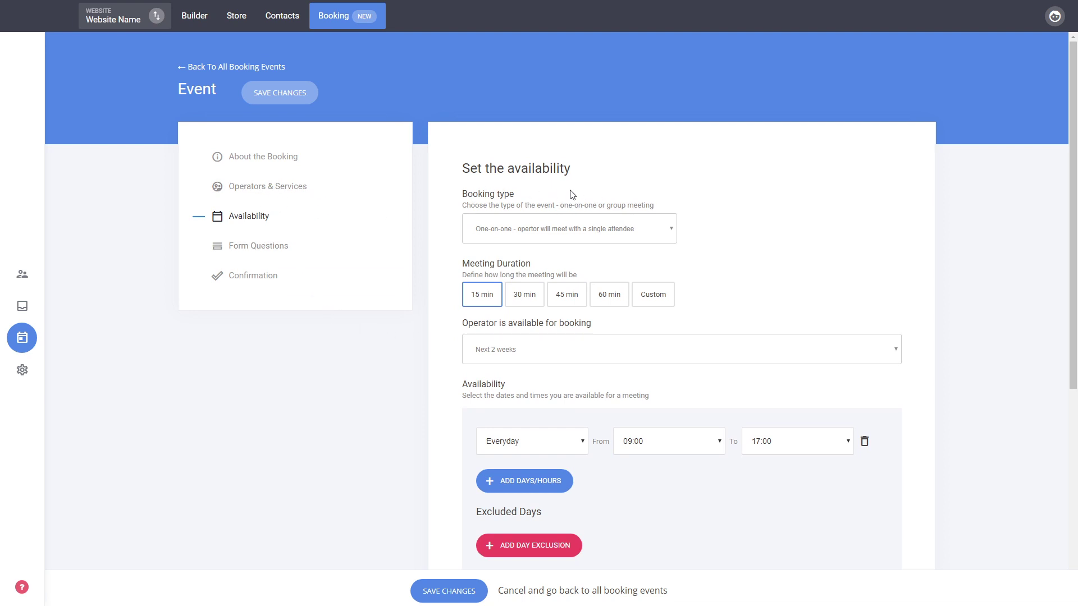
scroll(766, 296, down, 6)
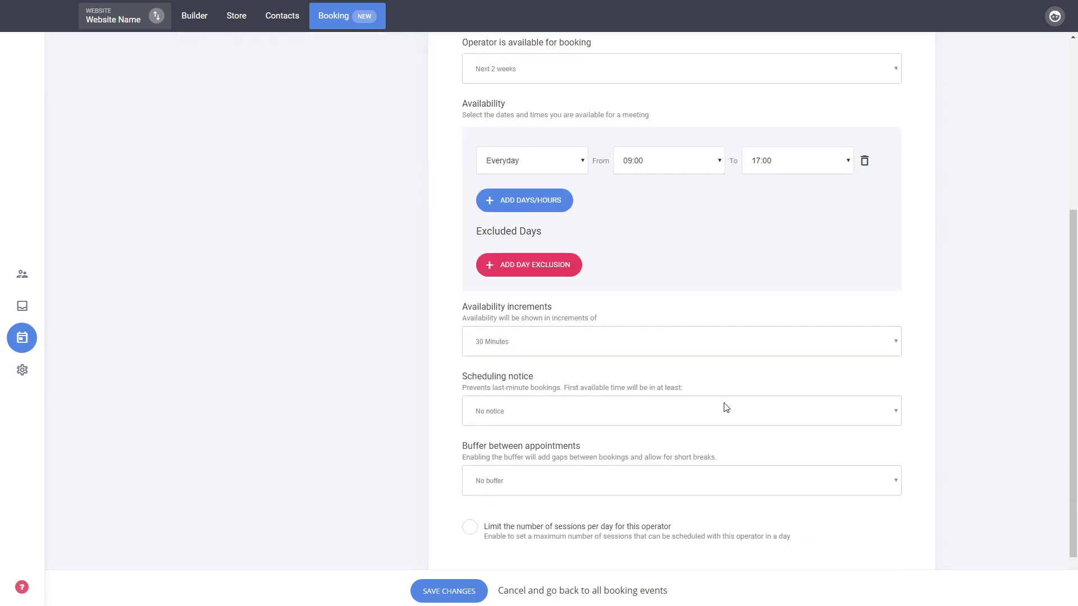
click(737, 522)
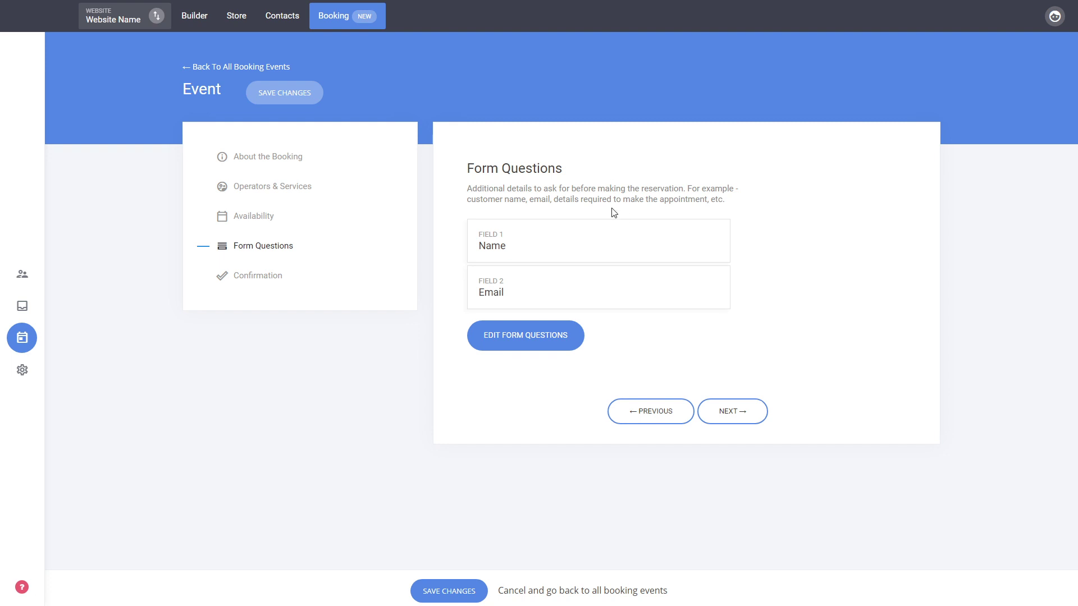
Step: Add a Phone field as the third form question after Name and Email, and save
click(535, 337)
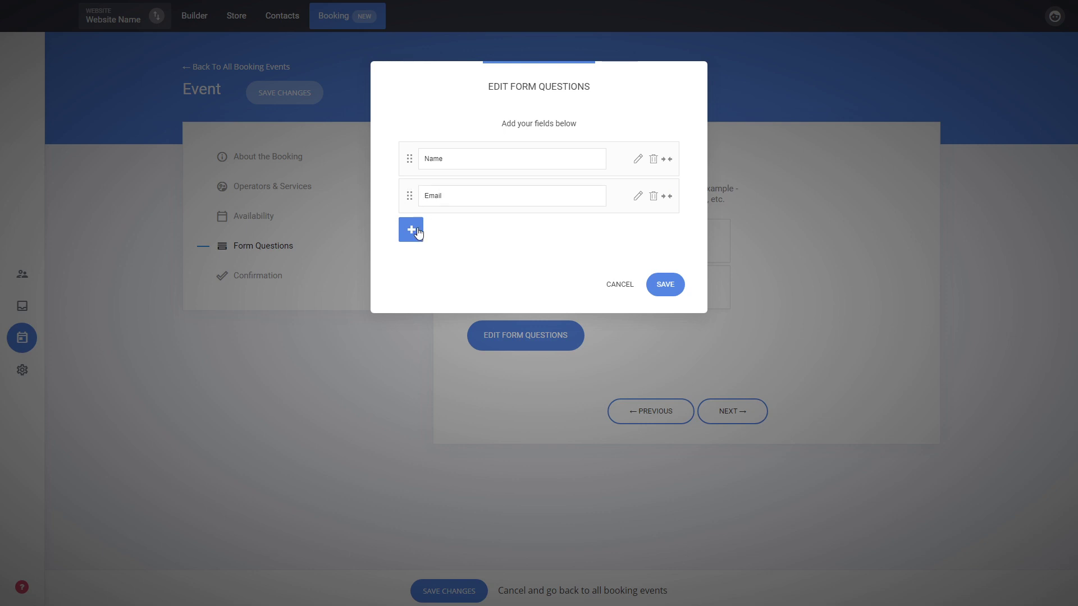
click(415, 232)
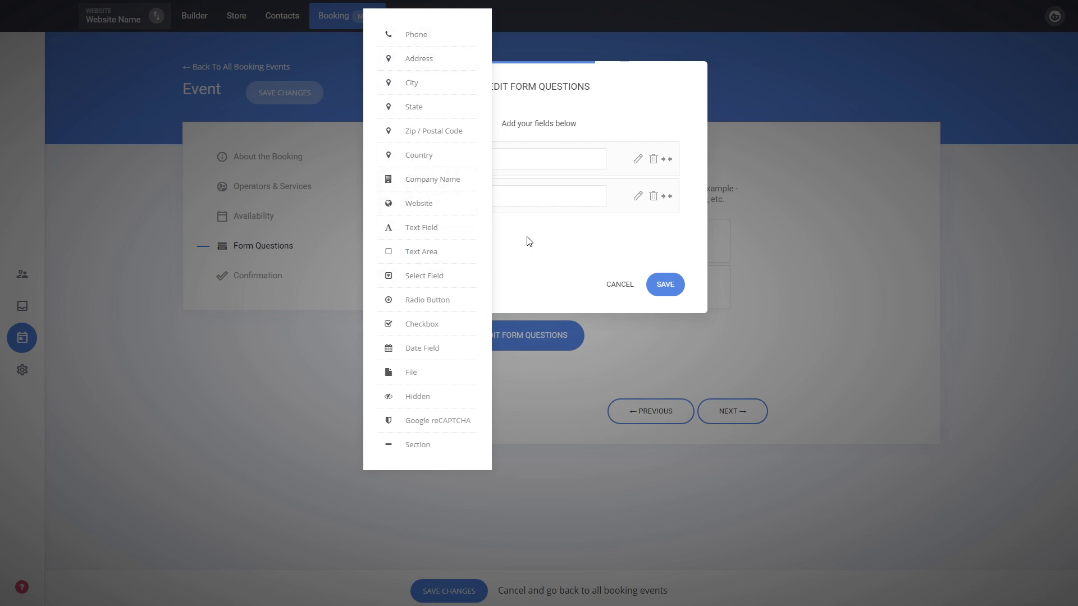
click(561, 240)
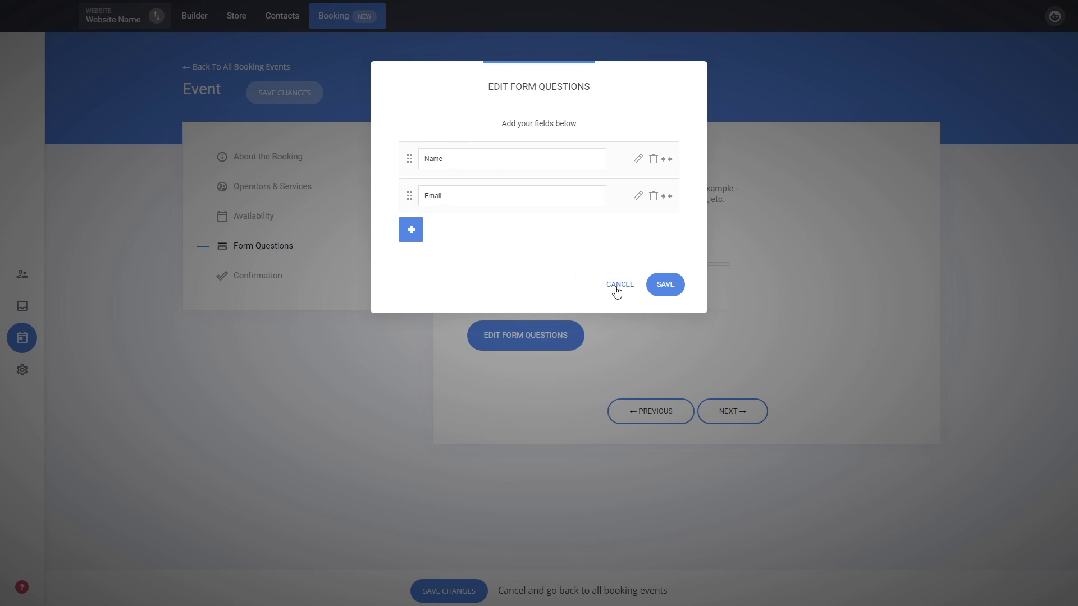
click(410, 229)
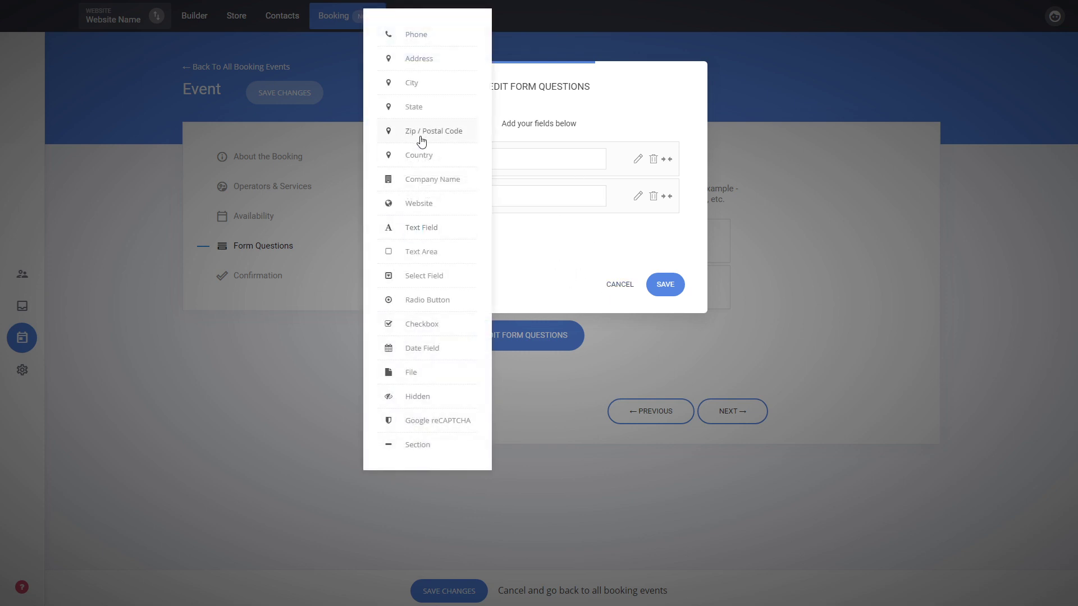
click(422, 35)
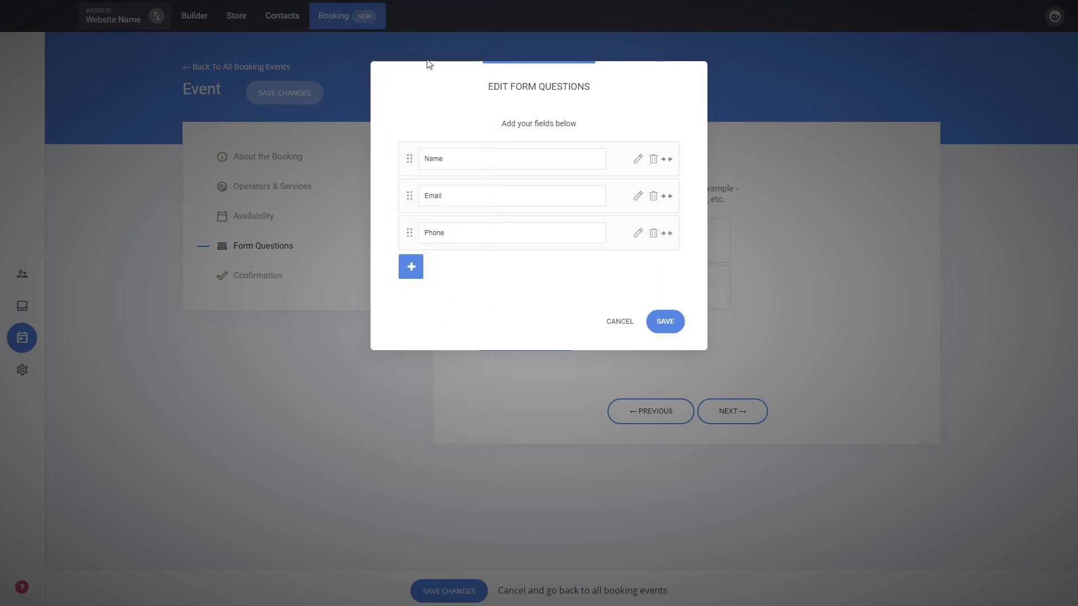
click(663, 325)
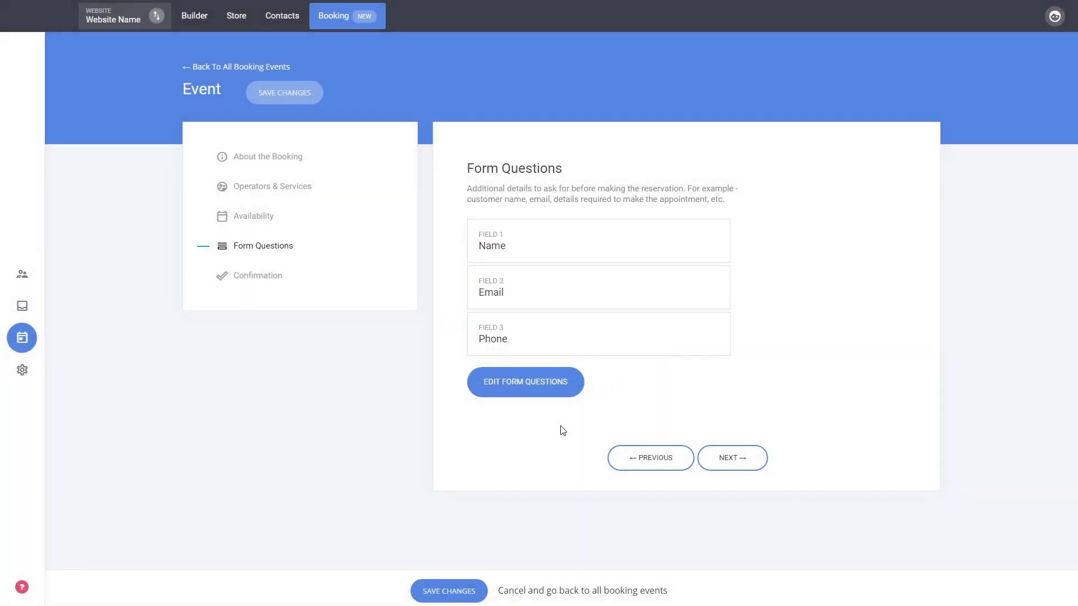
Step: Leave Confirmation on the Default Confirmation Message with no call-to-action, then return to About the Booking
click(728, 461)
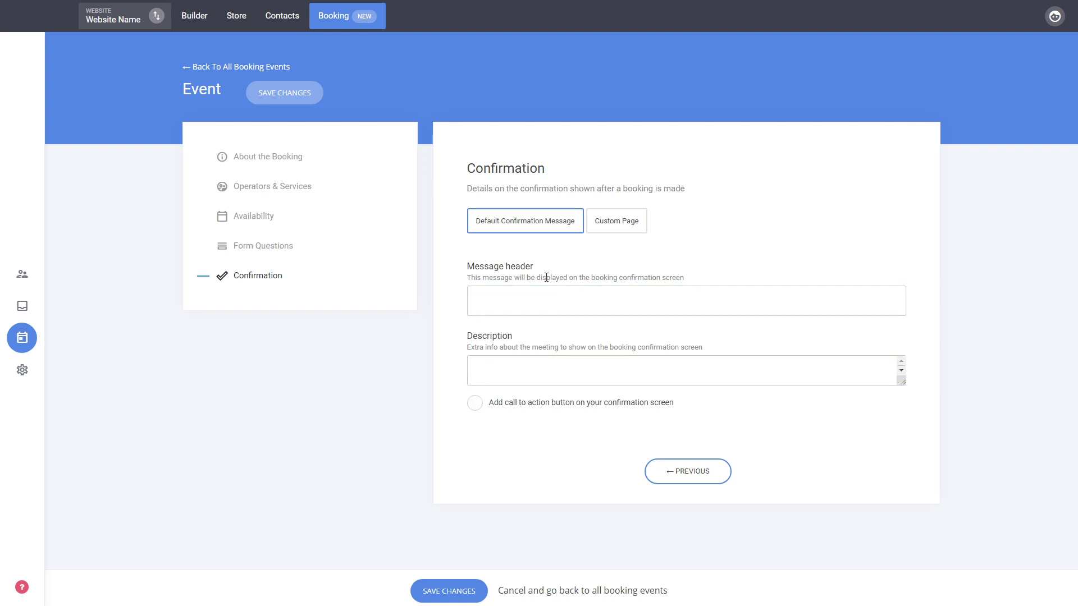
click(520, 404)
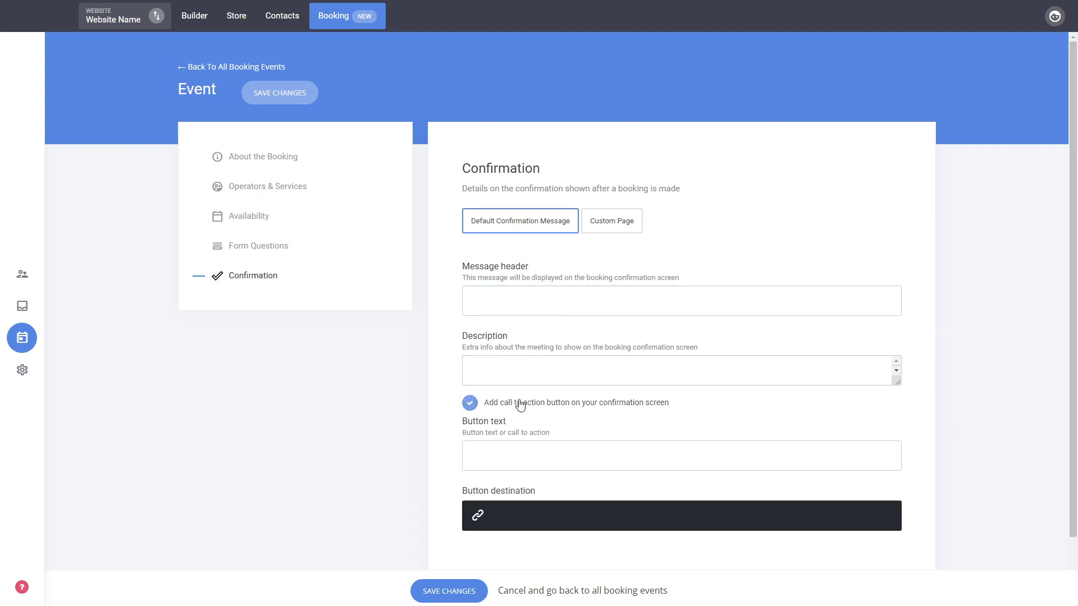
click(578, 410)
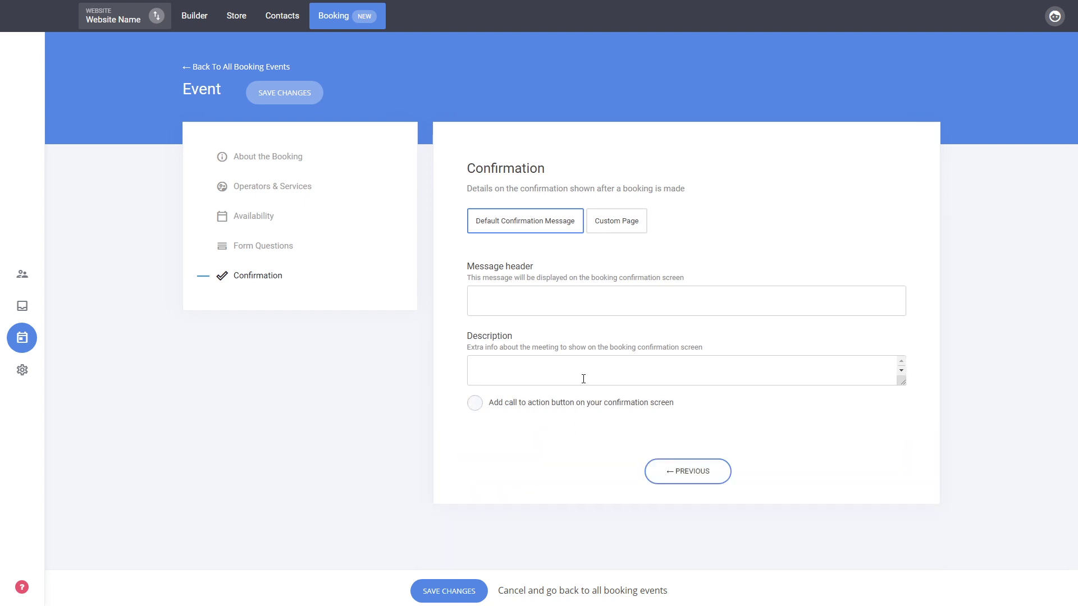
click(626, 224)
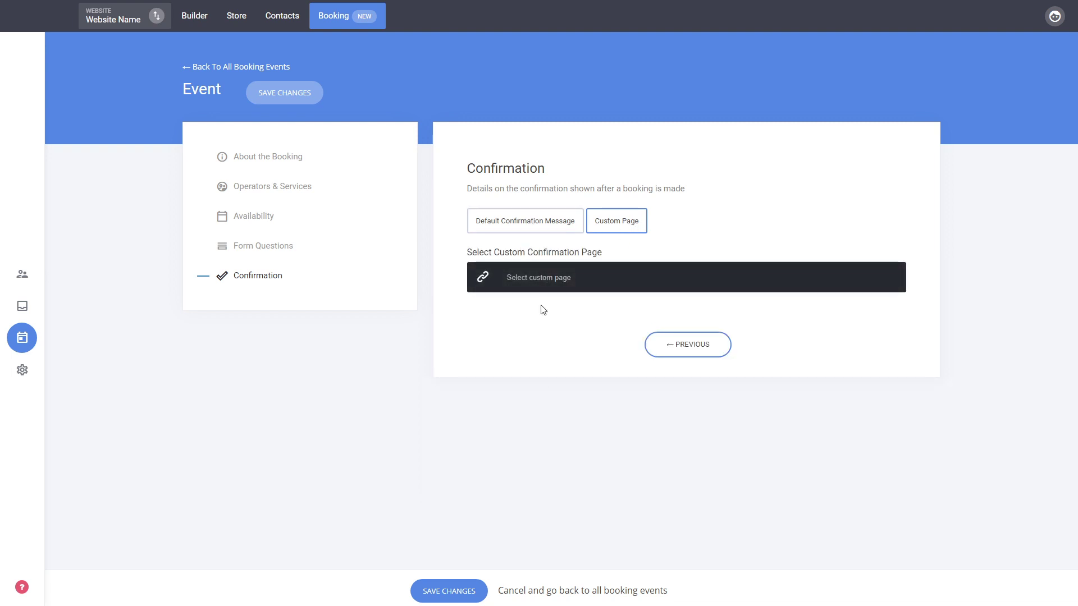
click(537, 225)
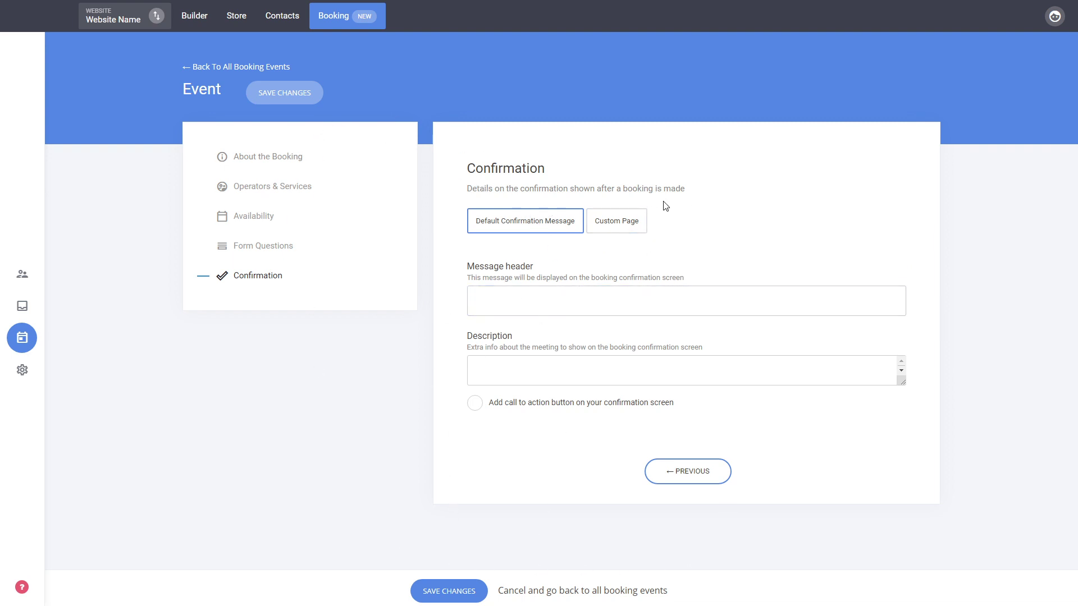
click(278, 160)
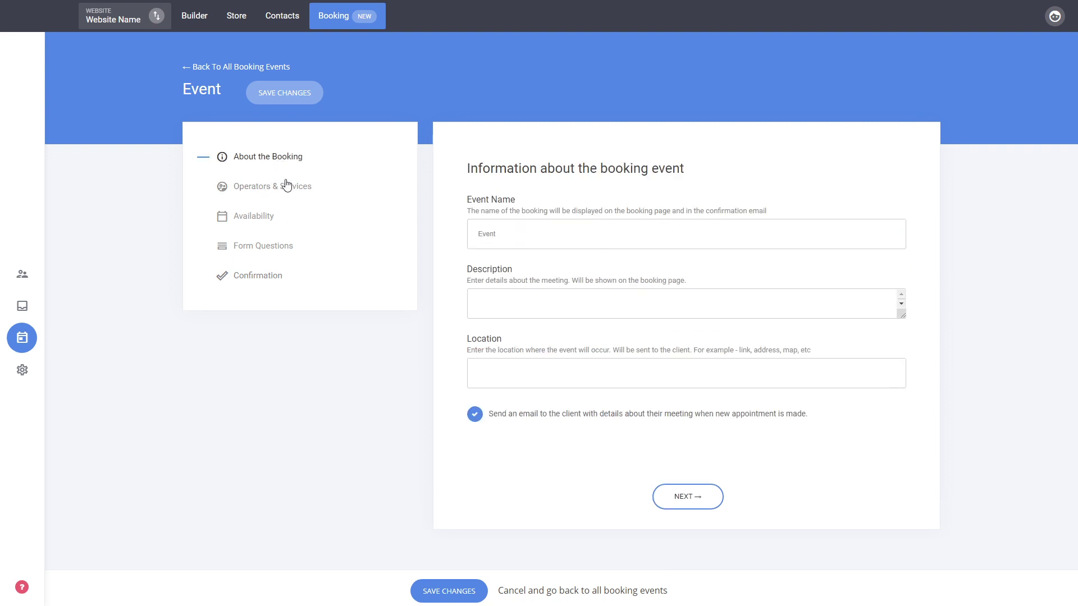
Step: Save the Event booking, check Operators, and return to the Booking Events list
click(460, 591)
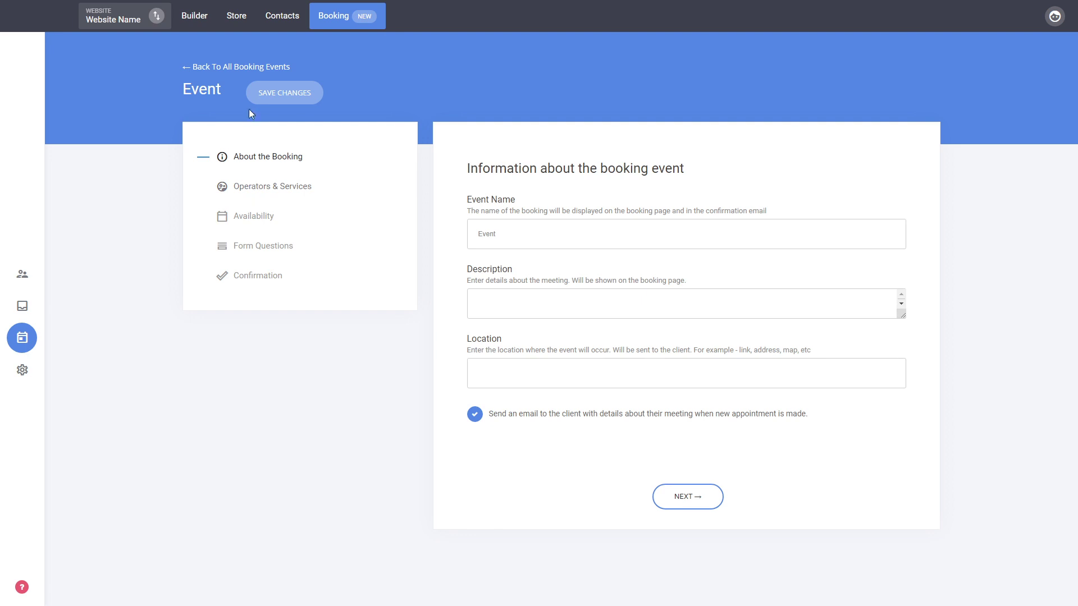
click(242, 67)
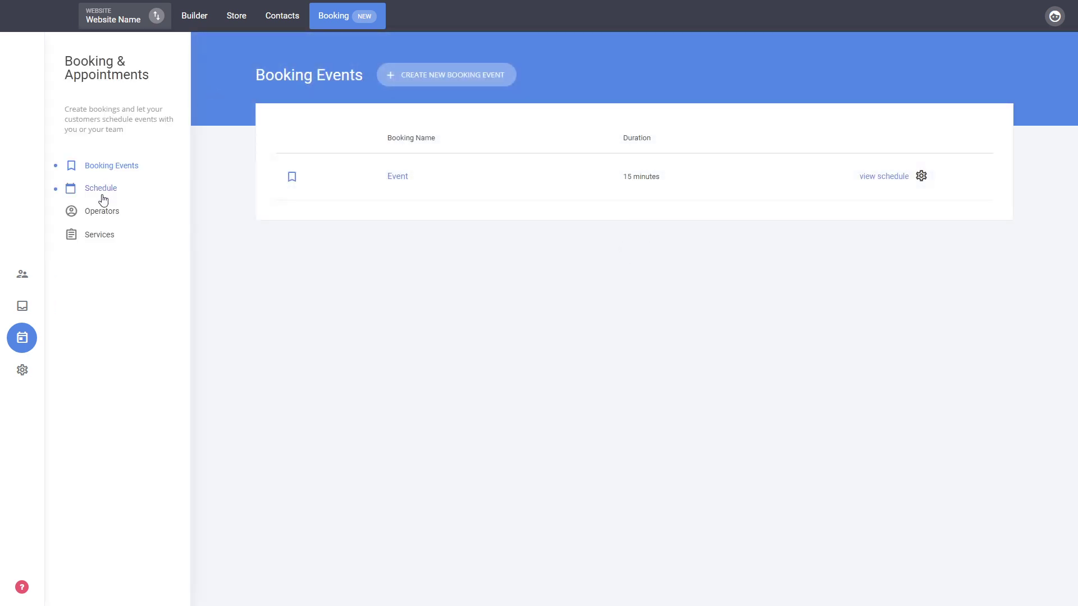
click(105, 213)
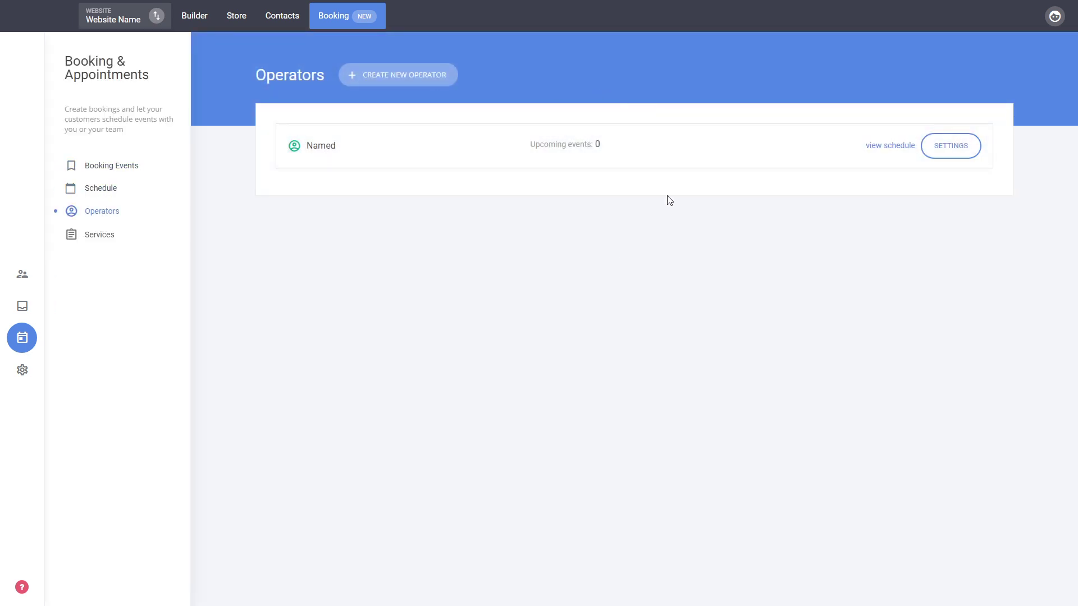
click(109, 166)
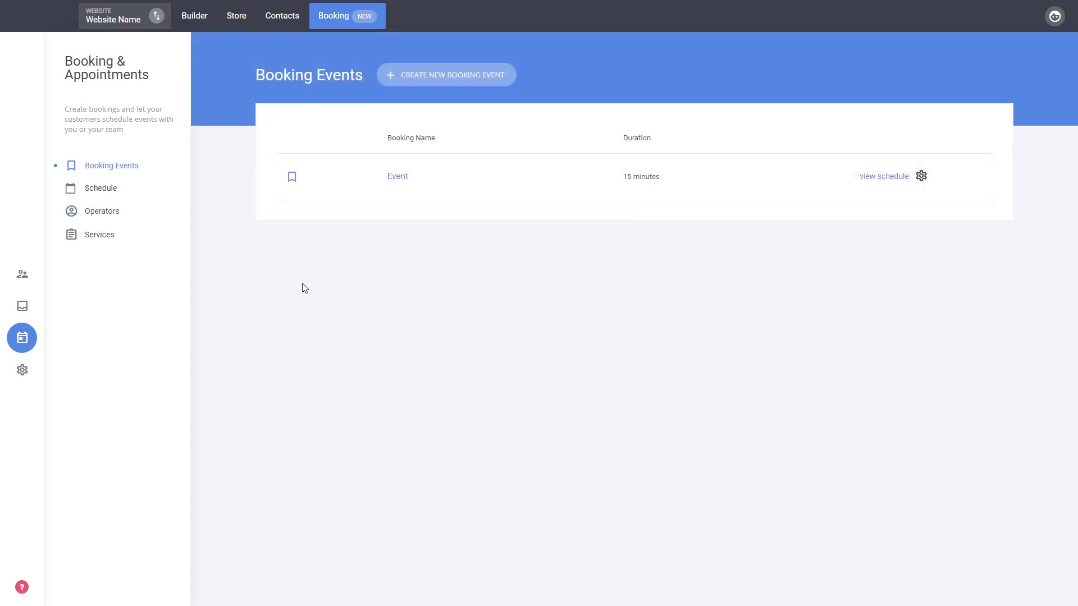
Step: In the Builder, drag a Booking widget onto the page above Categories of our Tutorials
click(203, 22)
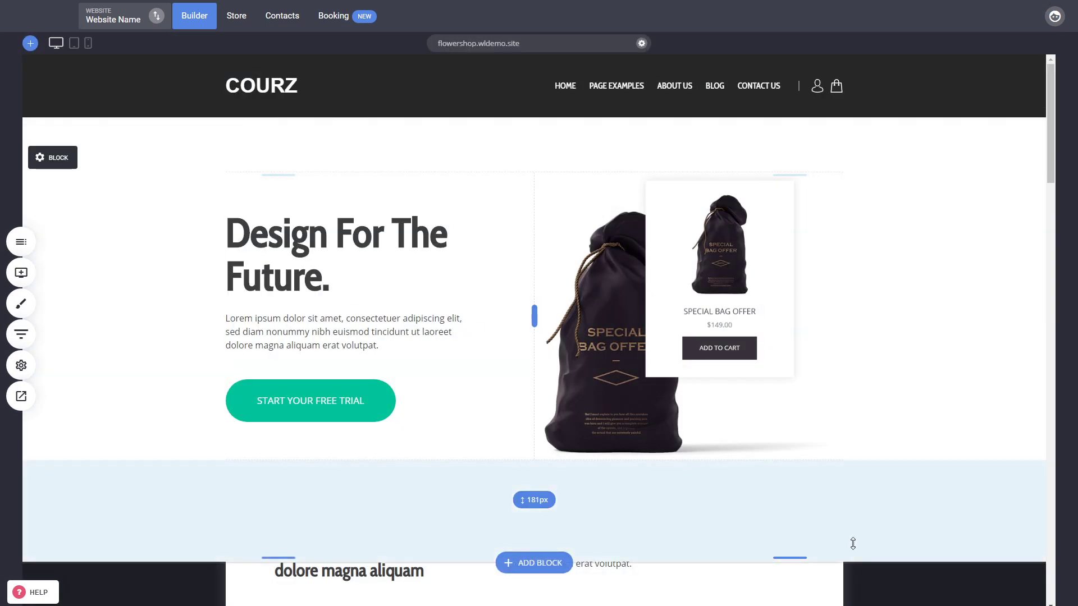
scroll(915, 590, down, 5)
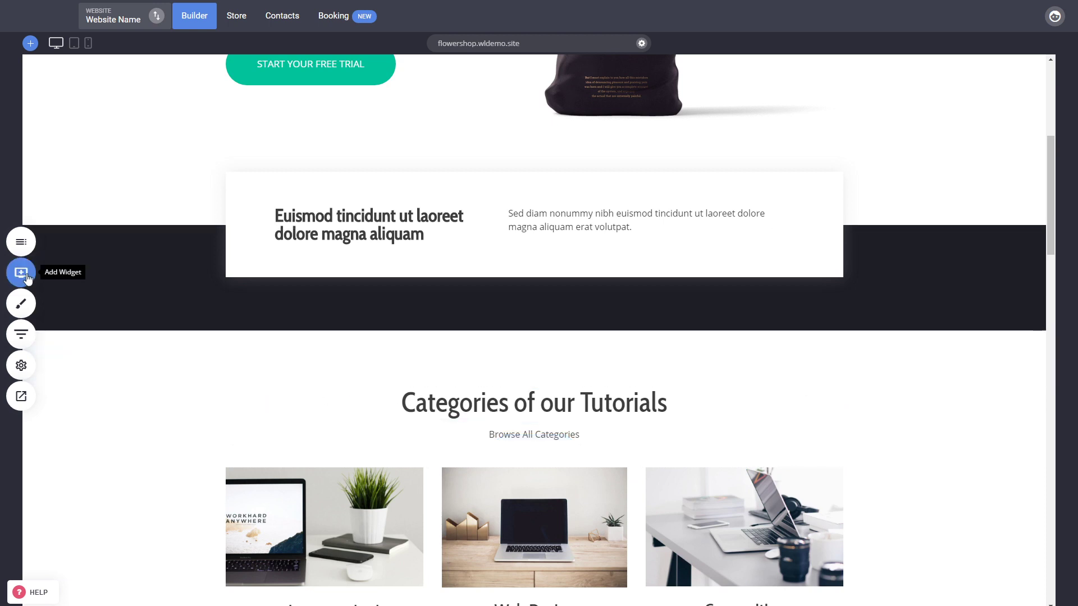
click(22, 275)
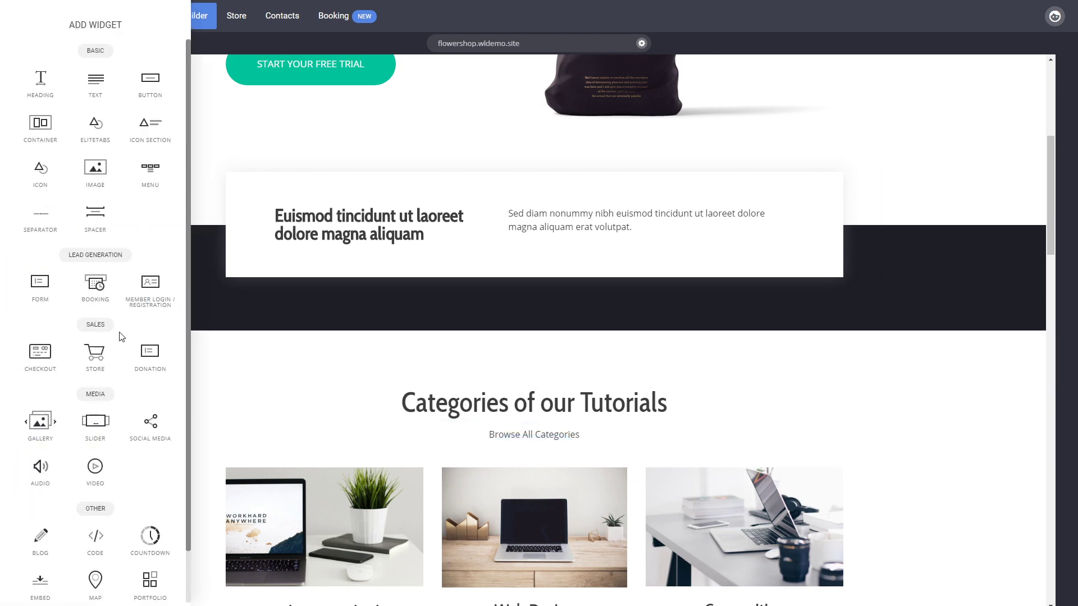
drag(94, 296, 583, 416)
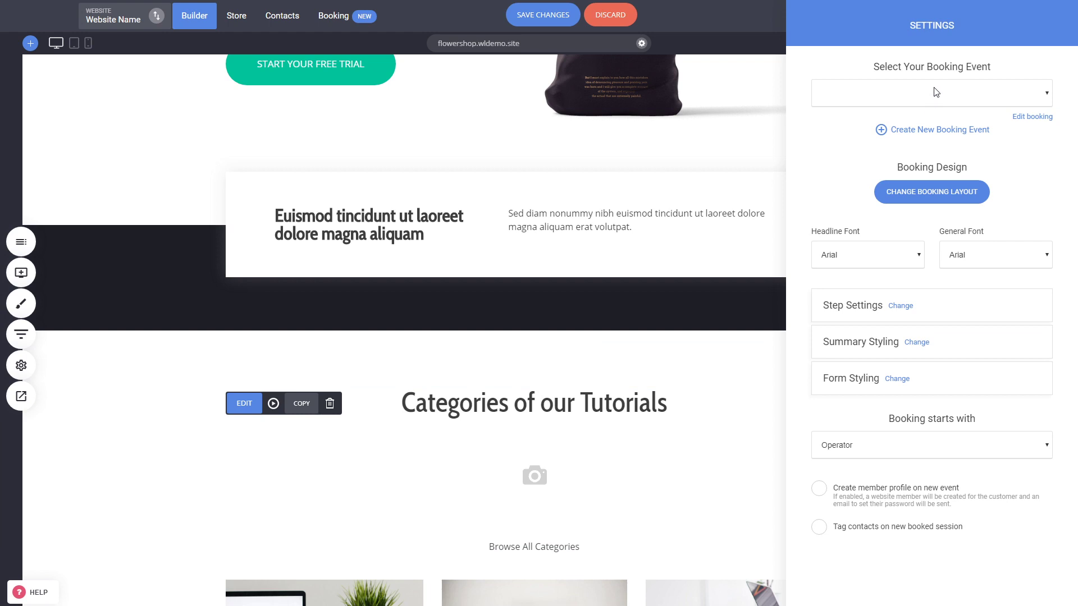
Step: Select Event as the widget's booking event, then reselect the widget to reopen its settings
click(842, 119)
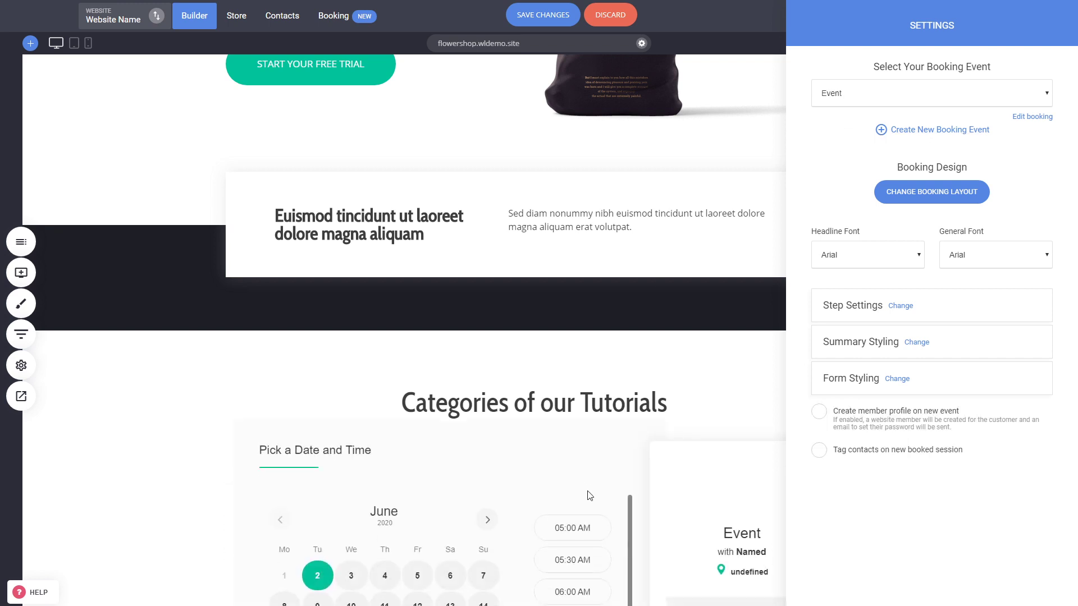
click(605, 490)
scroll(576, 254, down, 3)
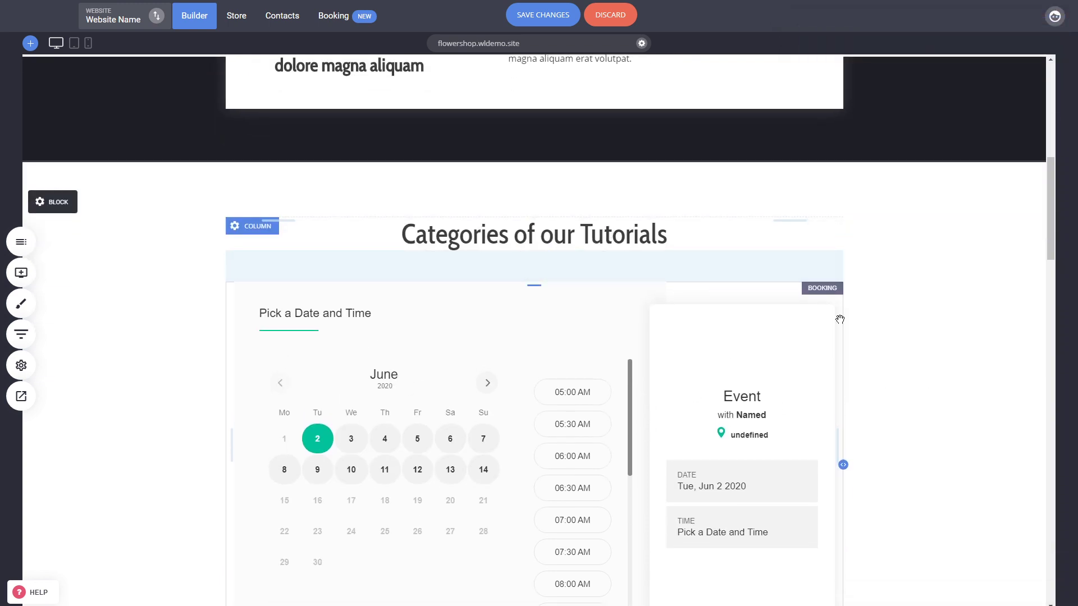
scroll(900, 333, down, 1)
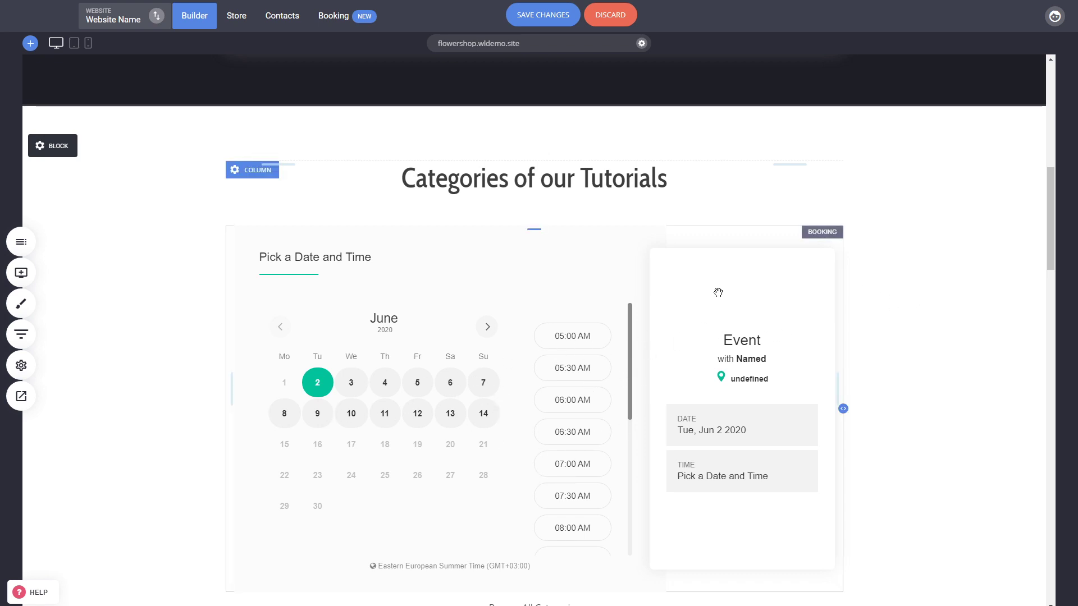
click(568, 325)
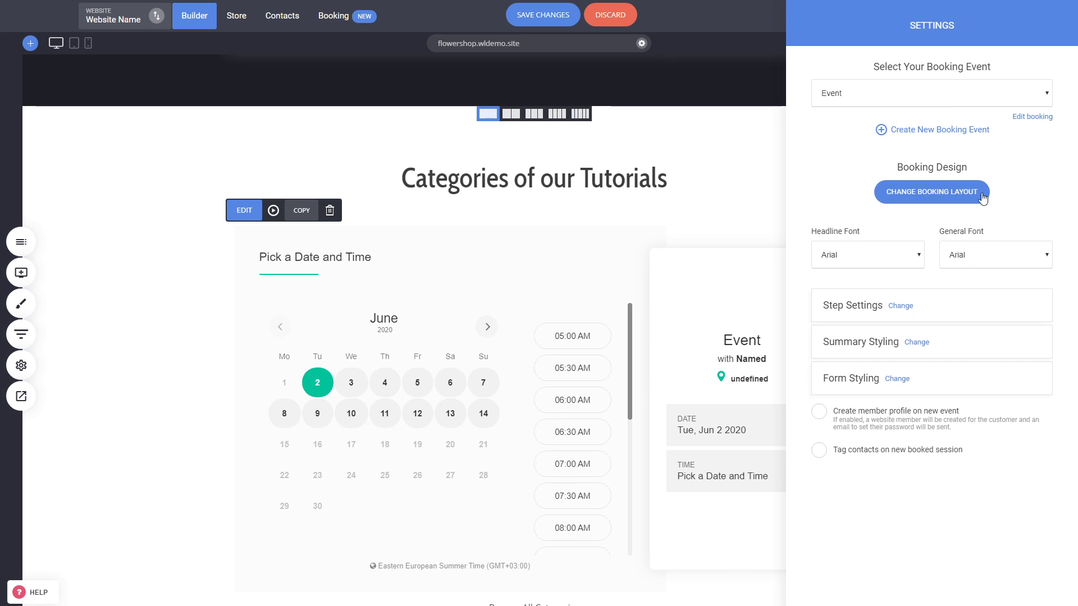
Step: Apply the top-right Booking Widget Styling layout with the summary above the calendar
click(933, 196)
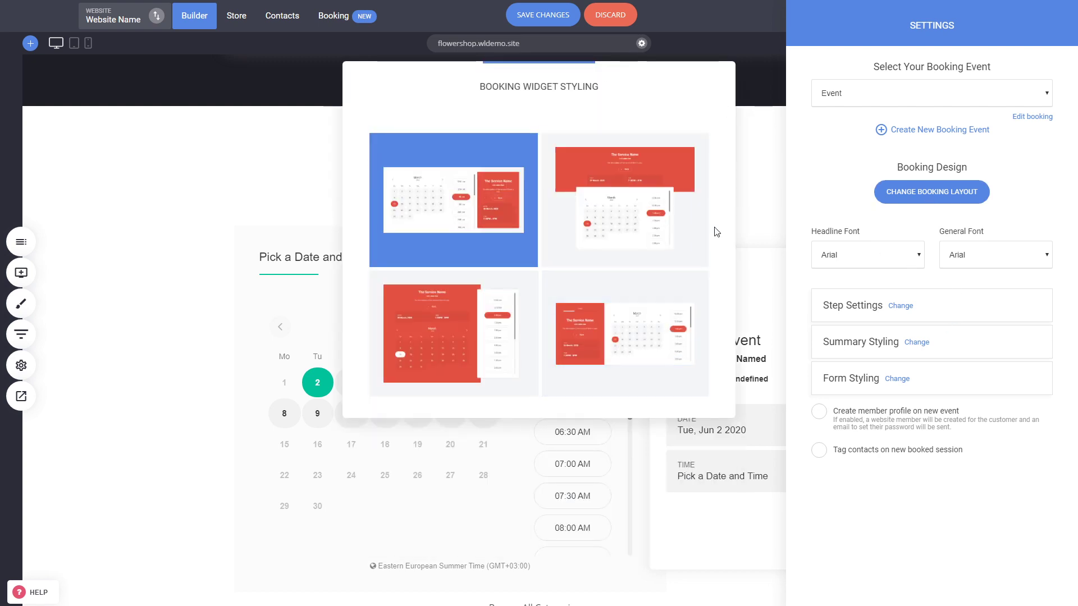
click(669, 231)
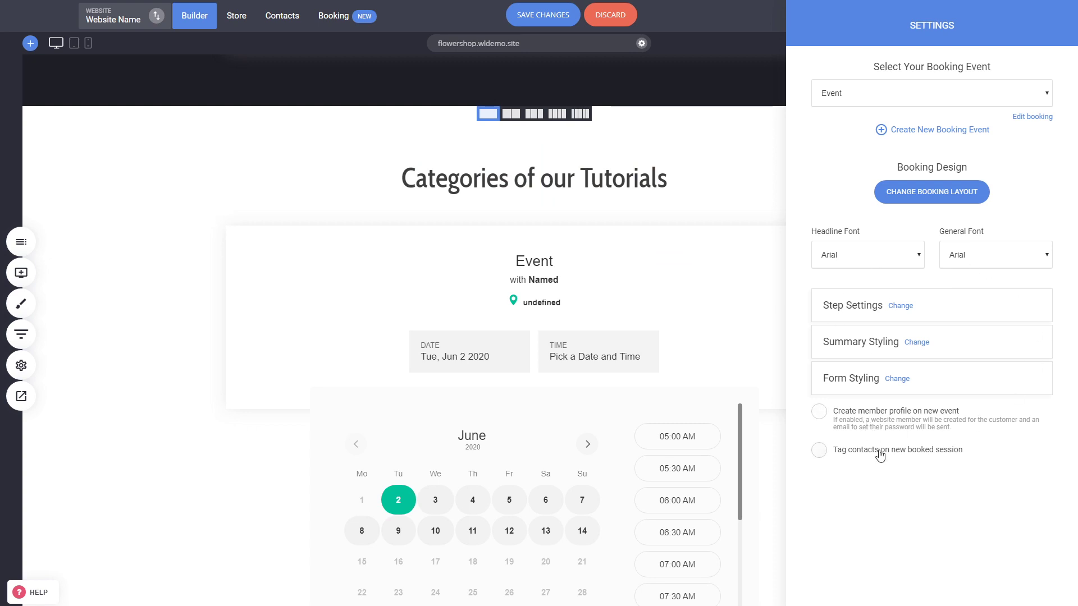
click(556, 329)
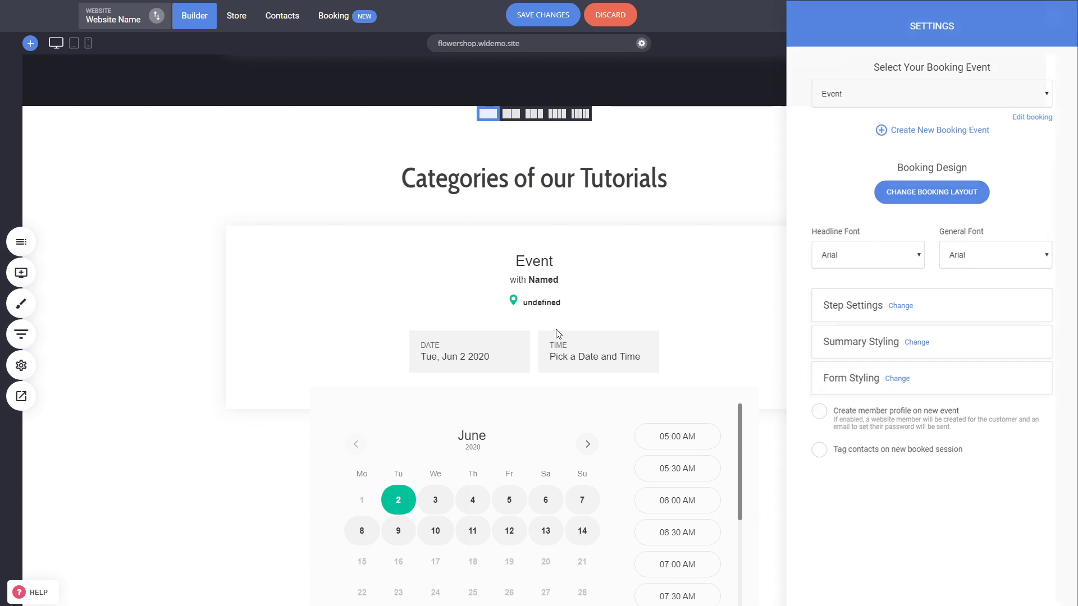